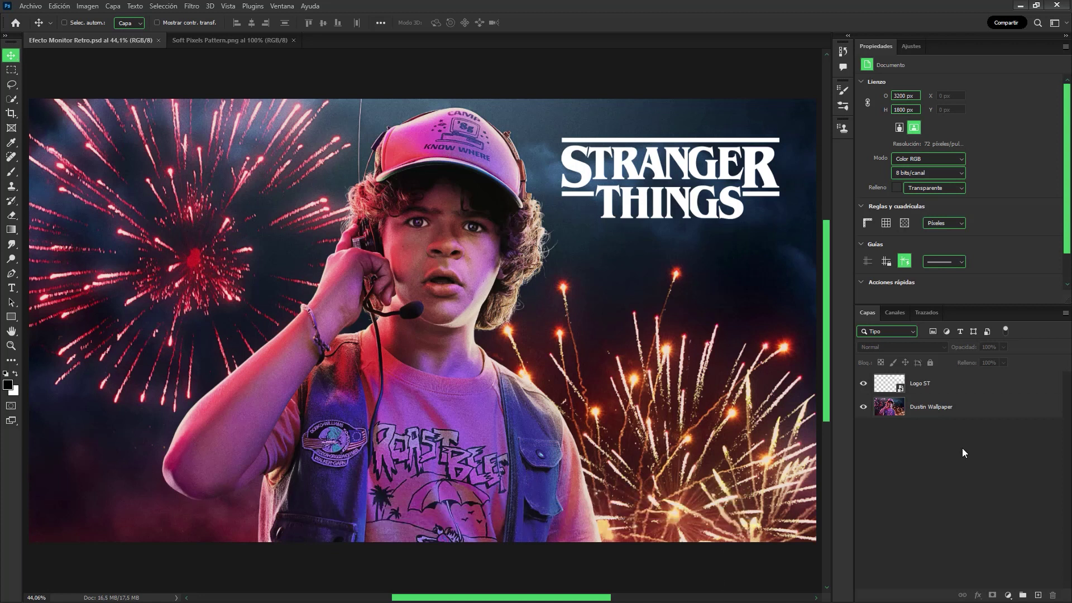
# Step: Toggle Logo ST's visibility off and on, then select Dustin Wallpaper and Logo ST together
pyautogui.click(864, 383)
pyautogui.click(864, 383)
pyautogui.click(977, 411)
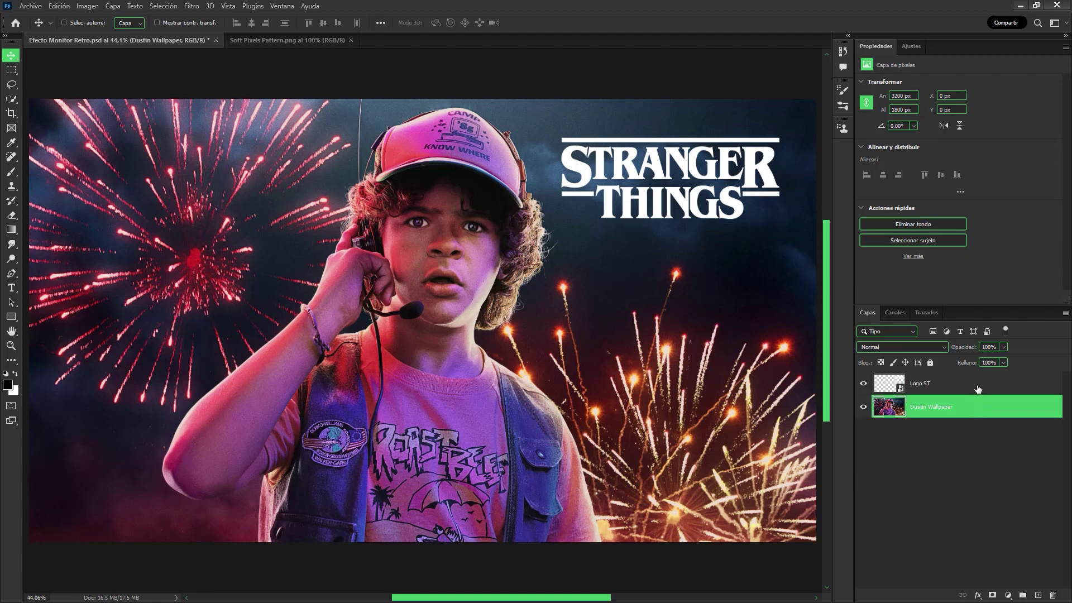
pyautogui.keyDown('shift'); pyautogui.click(977, 389); pyautogui.keyUp('shift')
# Step: Convert Dustin Wallpaper and Logo ST into one smart object renamed 'Dustin Wallpaper'
pyautogui.rightClick(977, 388)
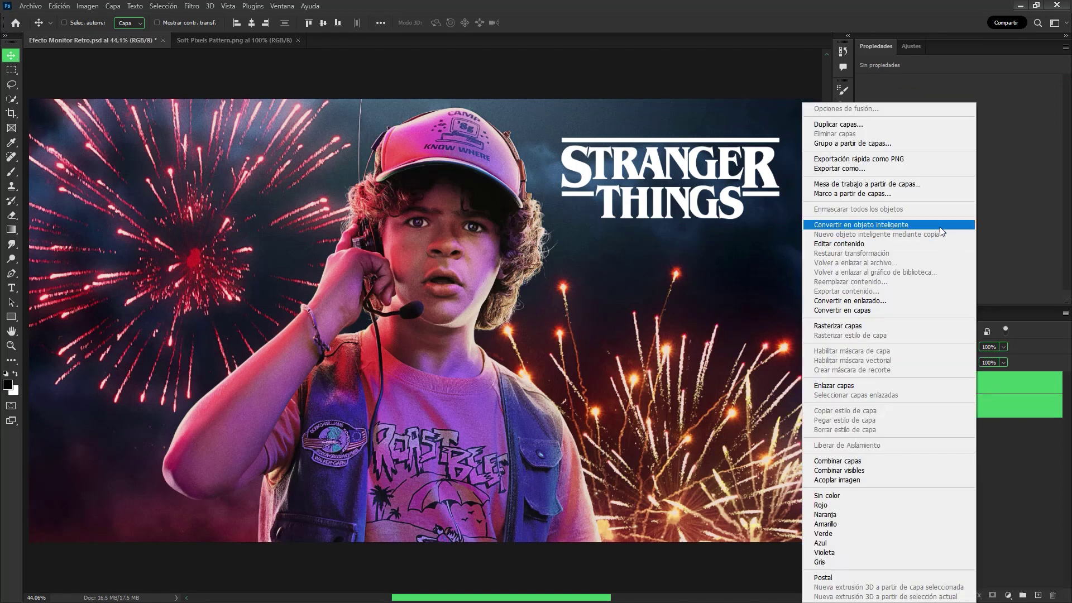
pyautogui.click(942, 226)
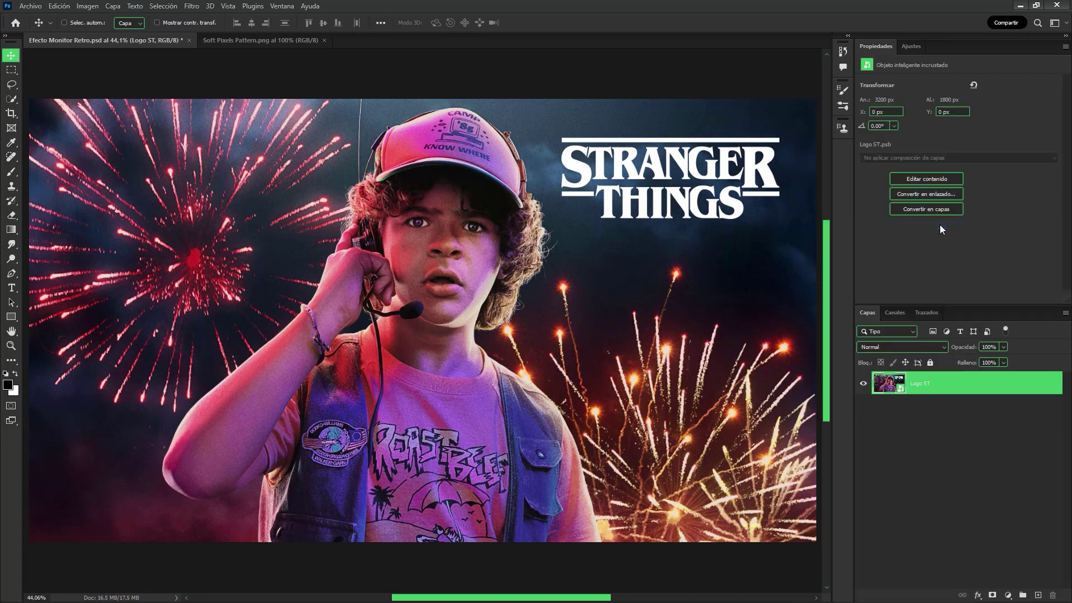
pyautogui.doubleClick(921, 383)
pyautogui.write('Dustin Wallpaper')
pyautogui.press('Return')
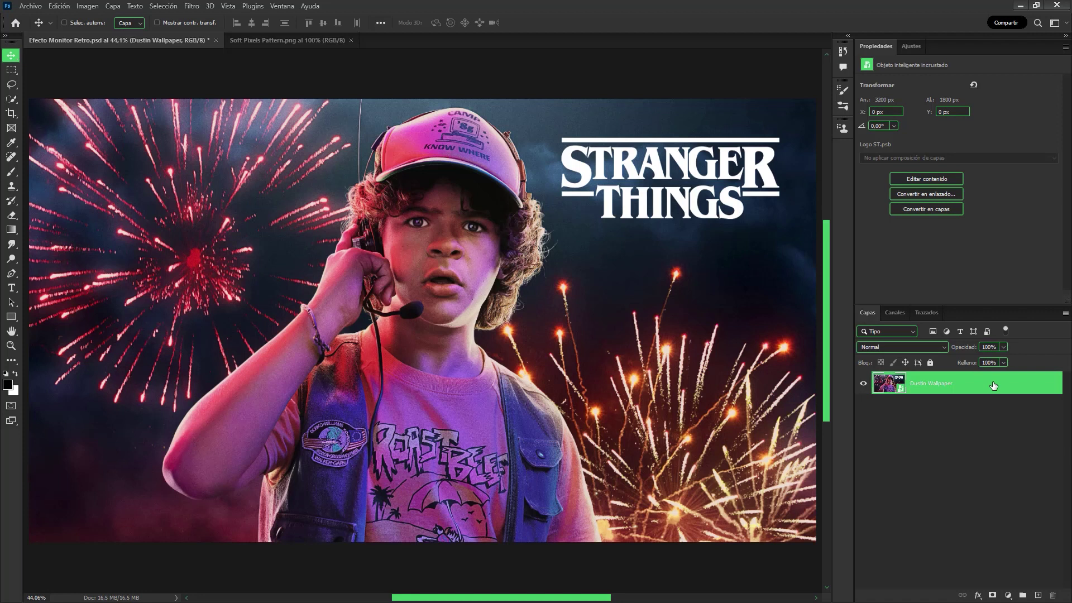
pyautogui.hotkey('ctrl', 'u')
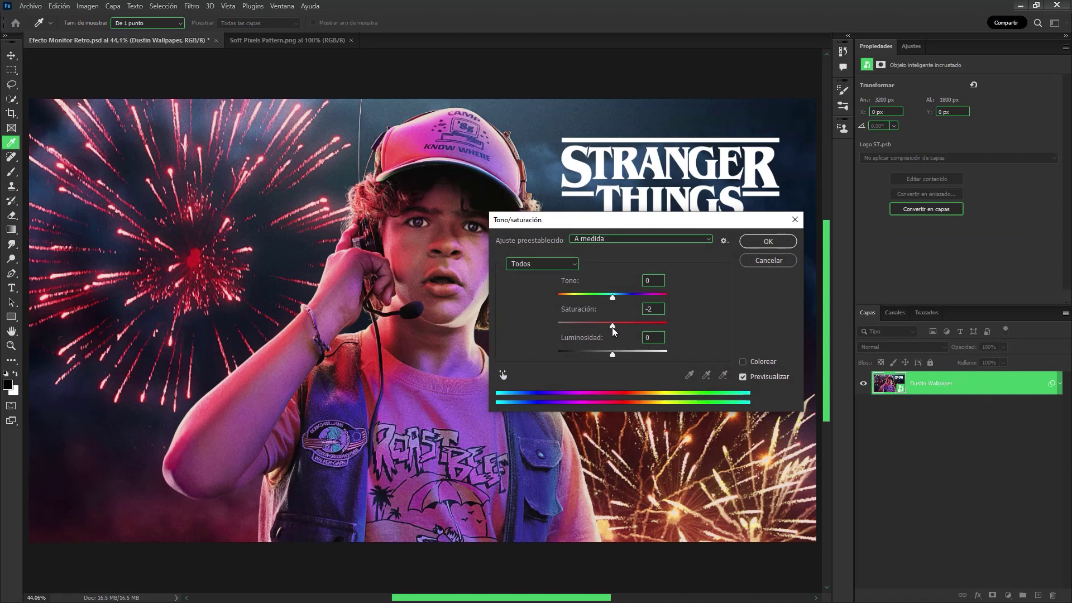
# Step: Drop Hue/Saturation's Saturation to -100 and apply it
pyautogui.moveTo(612, 326); pyautogui.dragTo(536, 328)
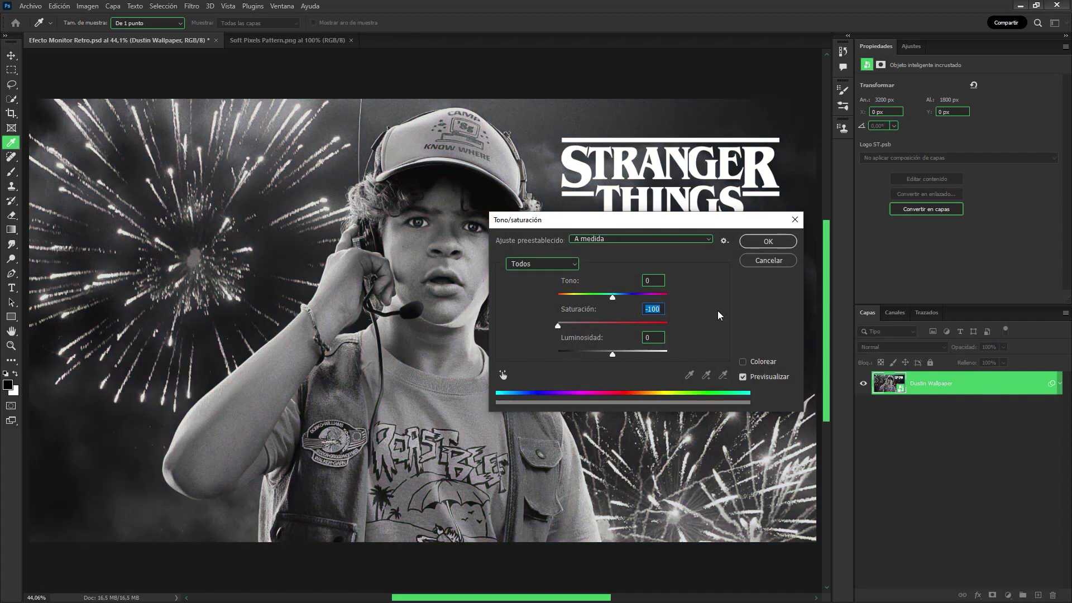
pyautogui.click(768, 241)
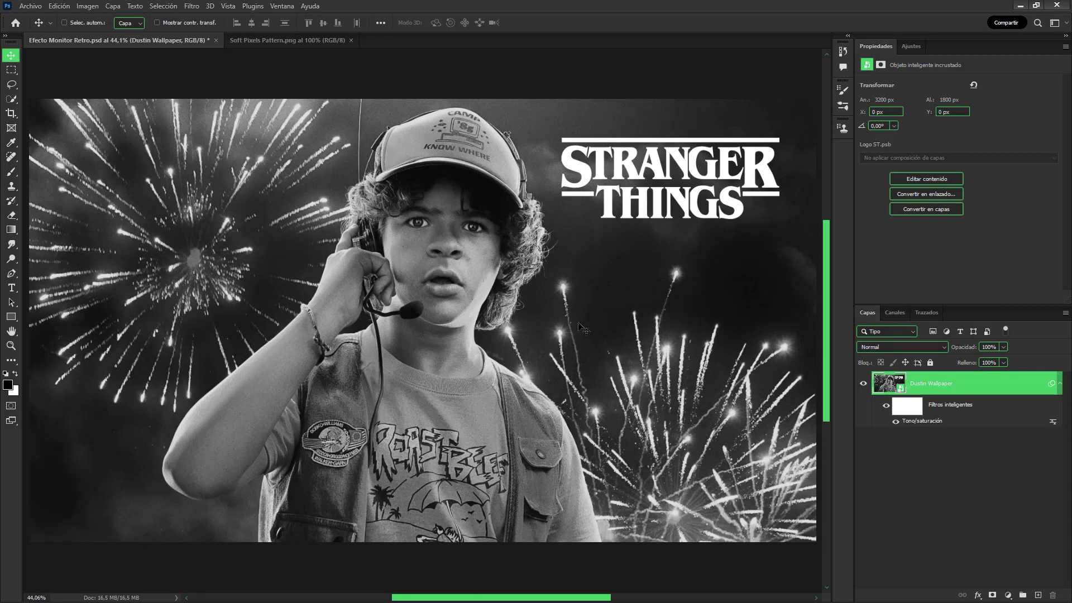
# Step: Apply the Pixelate > Mosaic filter with a cell size of 30
pyautogui.click(192, 8)
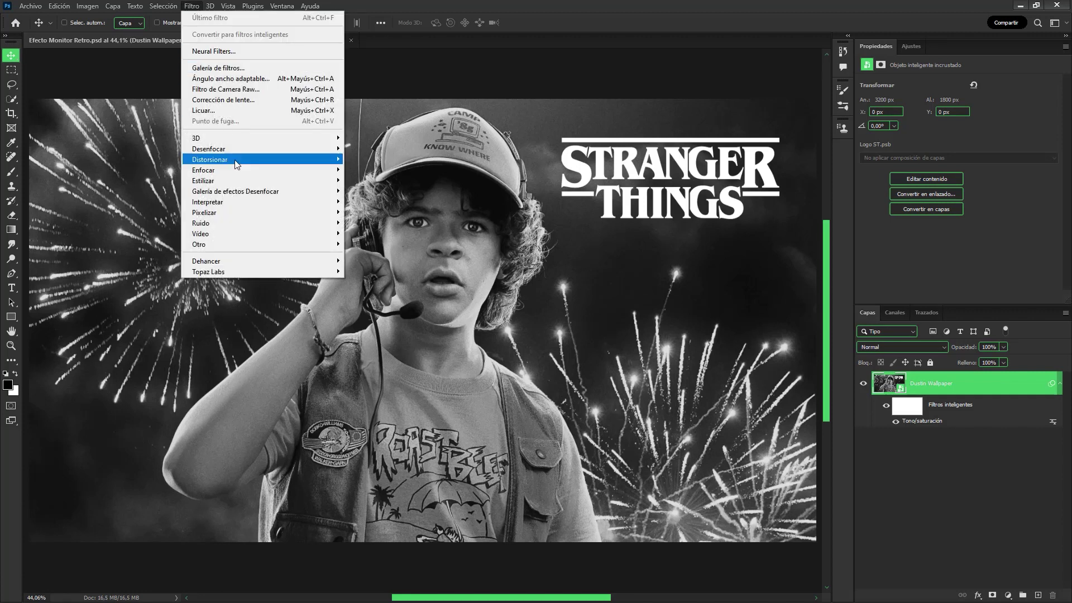
pyautogui.moveTo(251, 213)
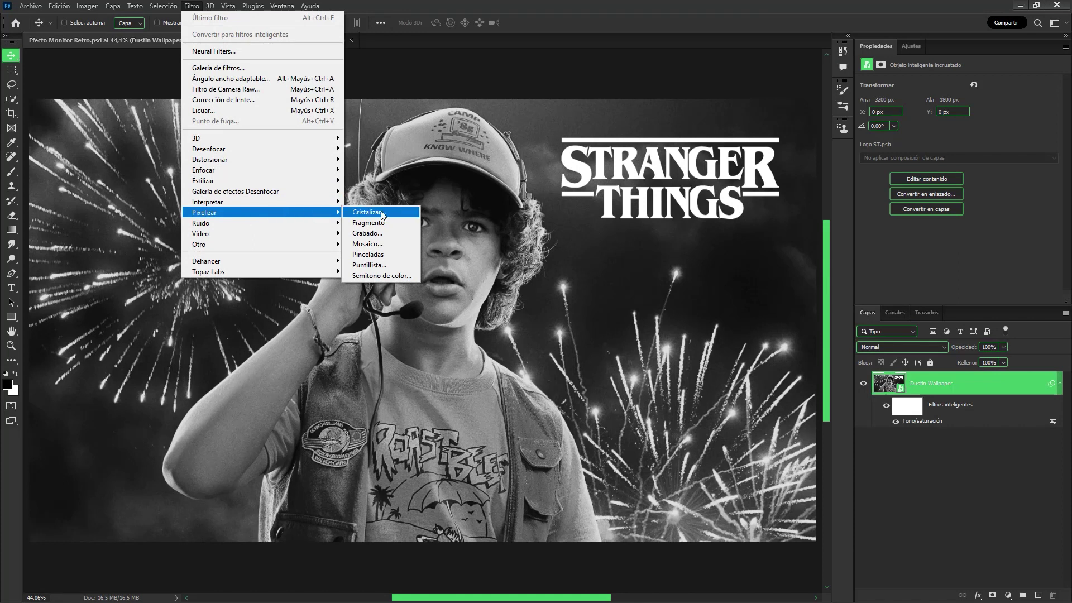
pyautogui.click(402, 247)
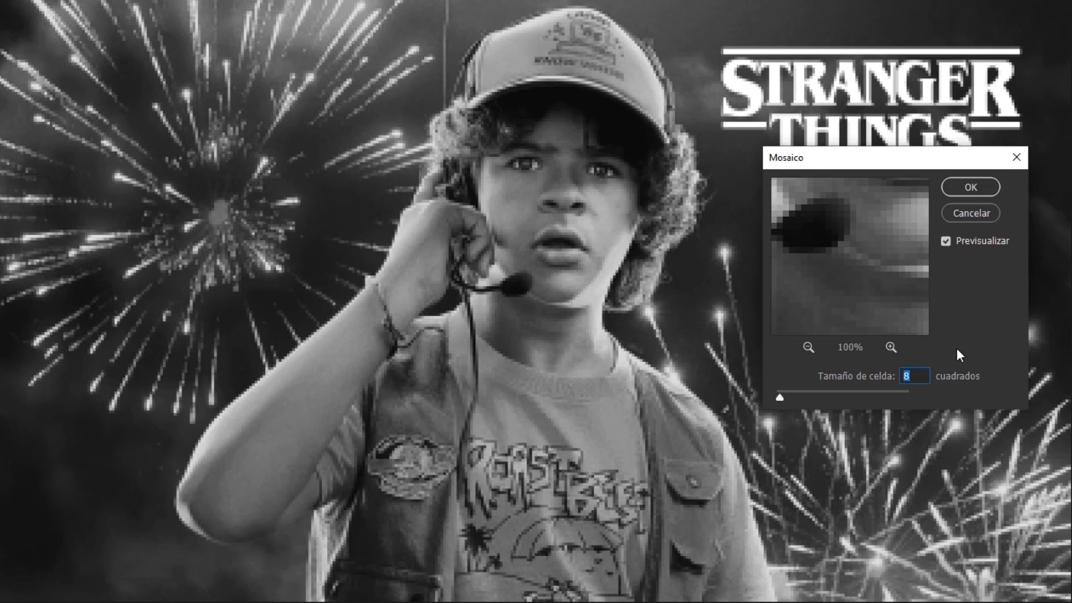
pyautogui.write('30')
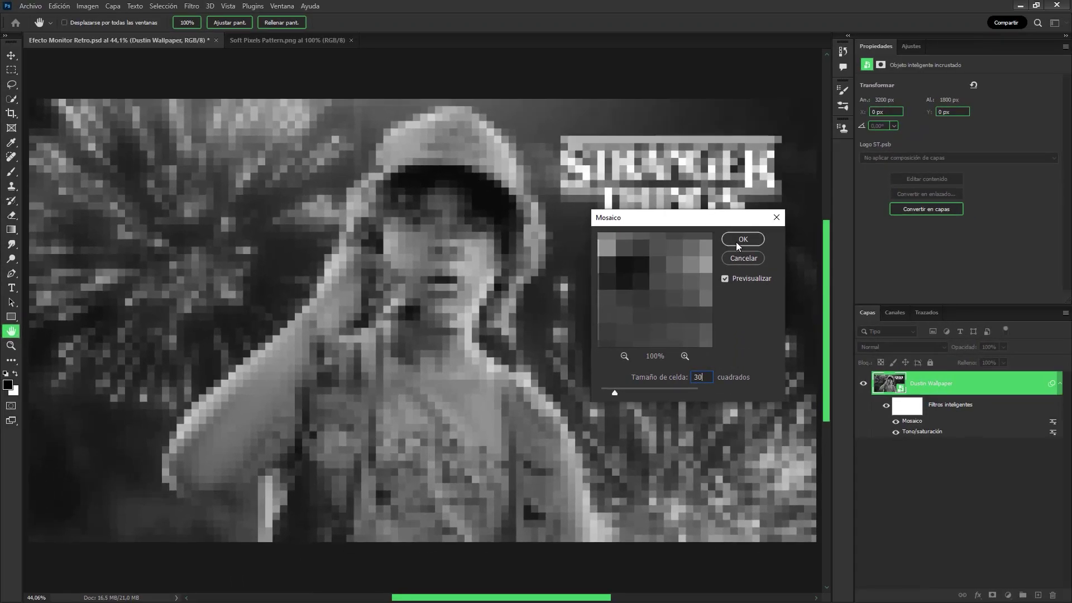
pyautogui.click(736, 242)
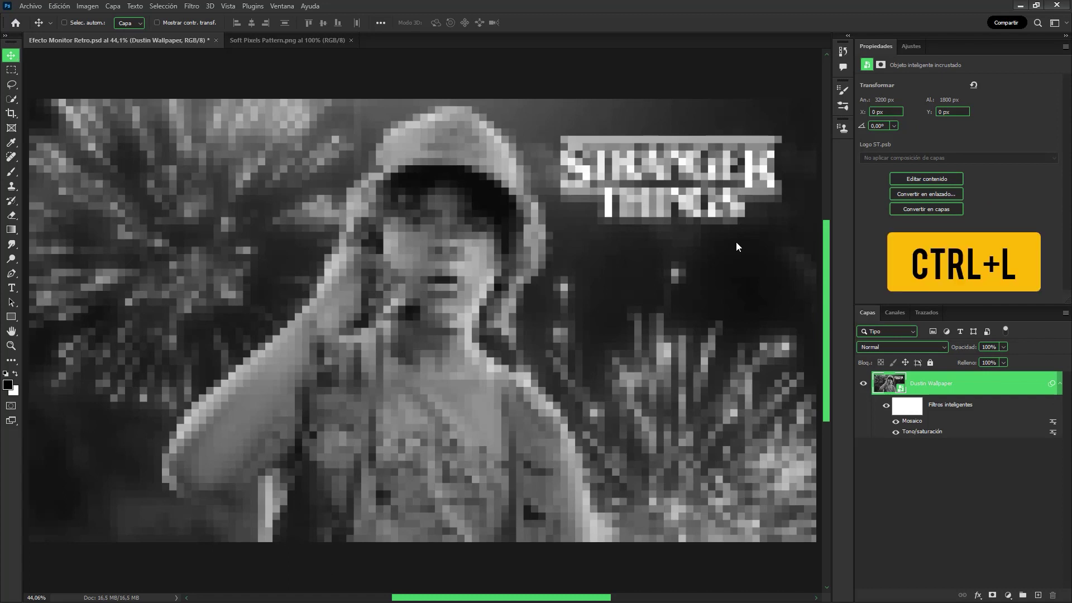
# Step: Apply Levels with input levels 12–210 and output white 240 to the mosaic wallpaper
pyautogui.hotkey('ctrl', 'l')
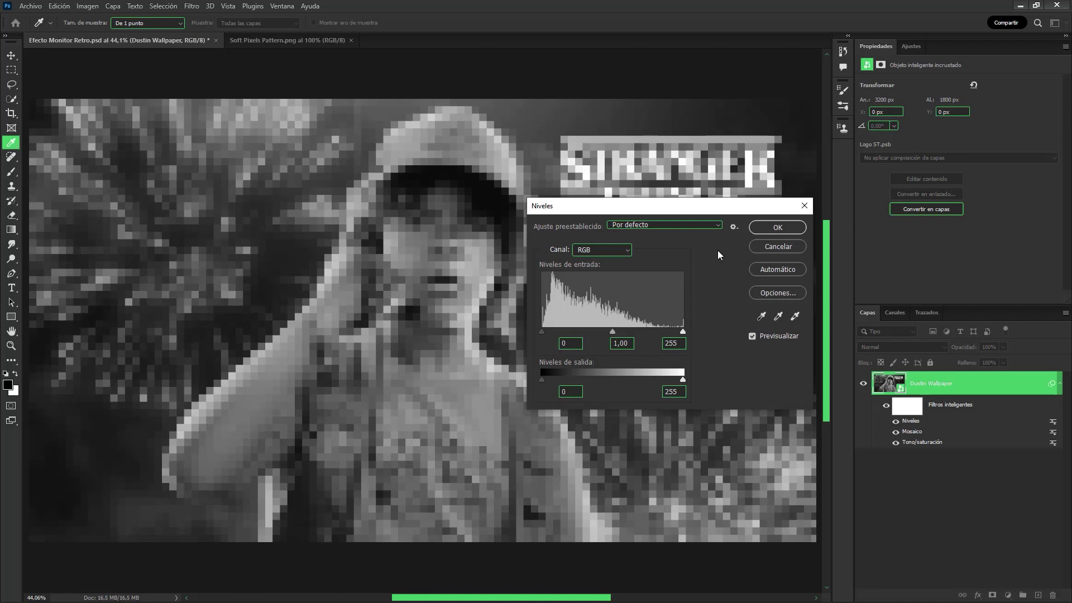
pyautogui.moveTo(682, 330); pyautogui.dragTo(658, 331)
pyautogui.moveTo(541, 331); pyautogui.dragTo(548, 330)
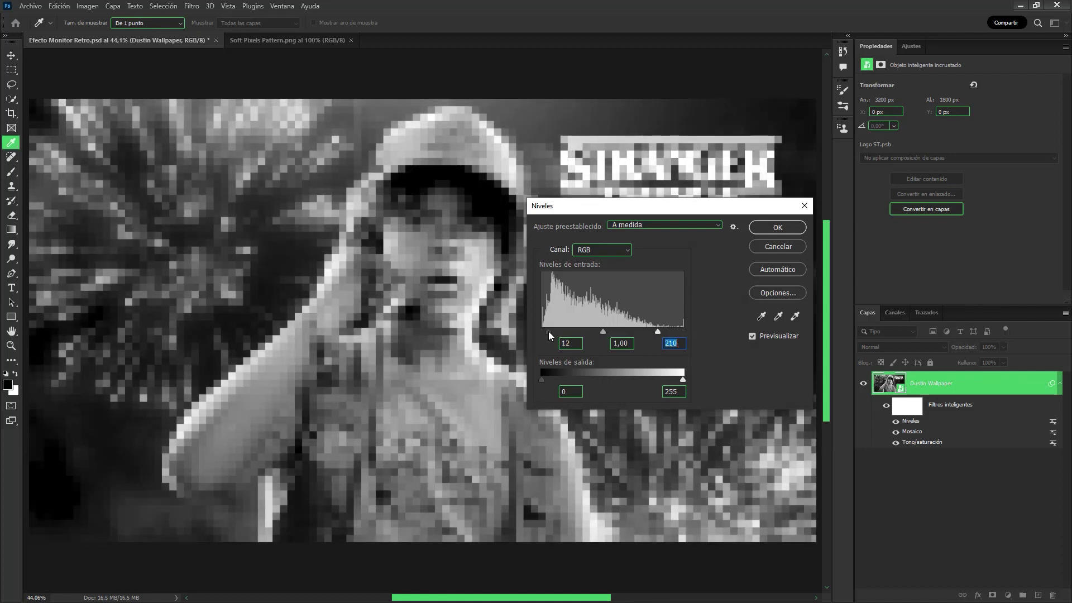
pyautogui.moveTo(682, 380); pyautogui.dragTo(675, 380)
pyautogui.click(752, 336)
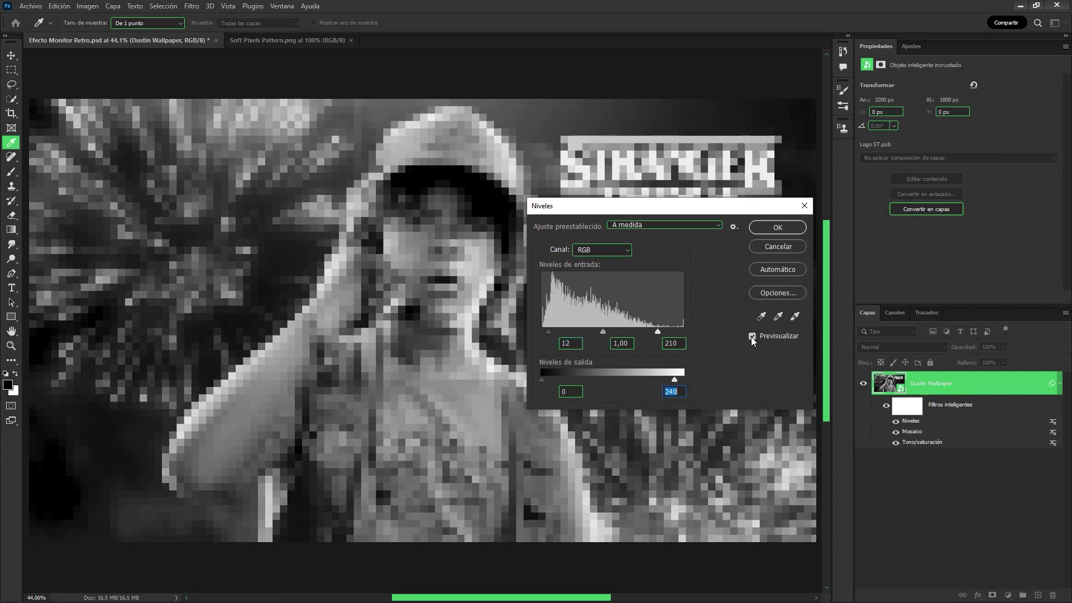
pyautogui.click(752, 336)
pyautogui.click(783, 227)
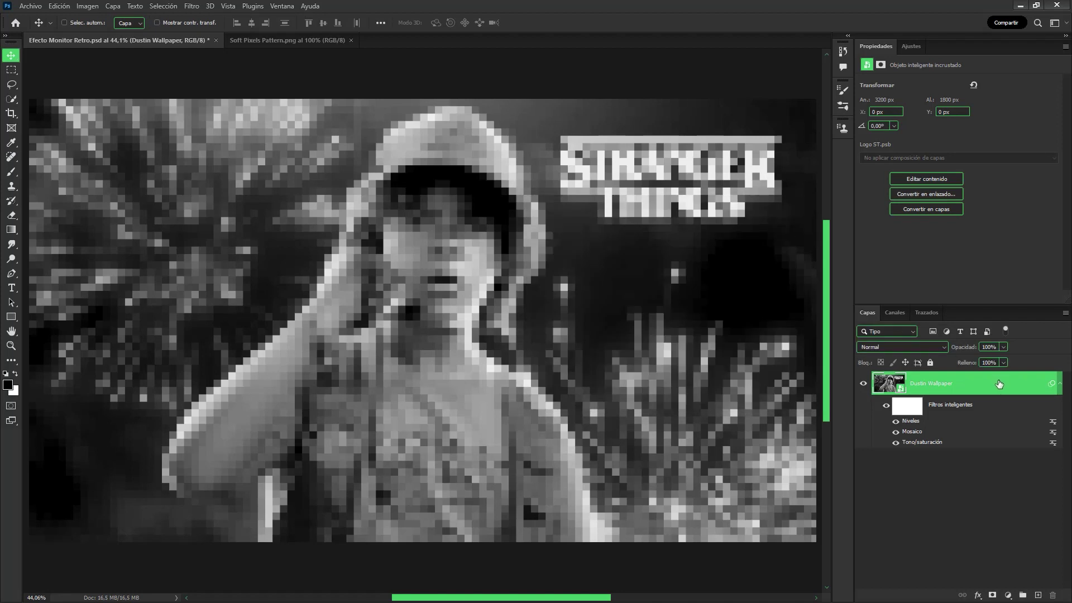
# Step: Define Soft Pixels Pattern.png as a new pattern named 'Soft Pixels Motivo'
pyautogui.click(278, 43)
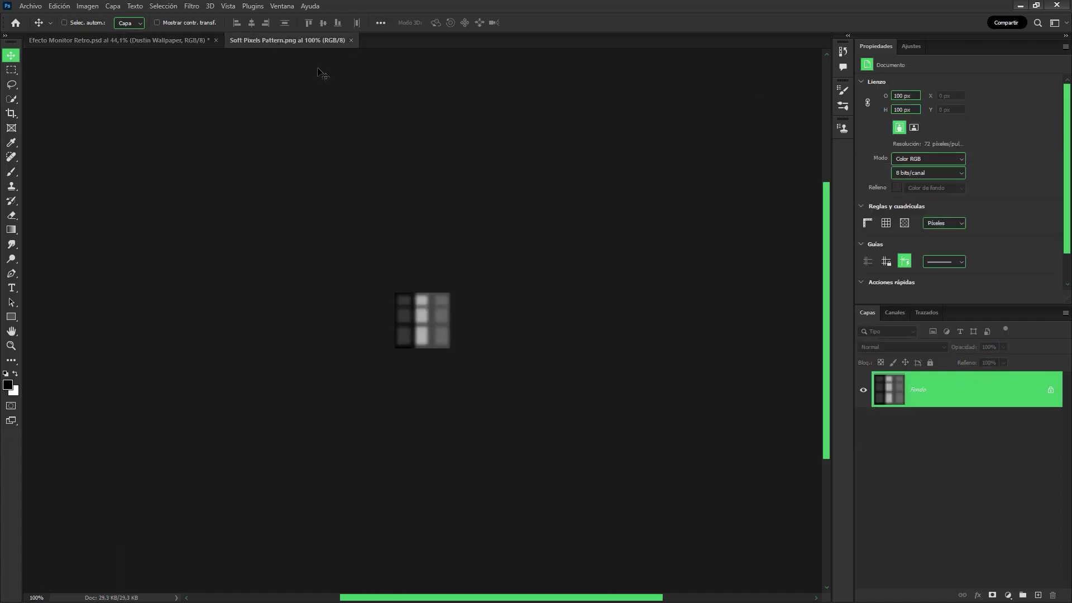
pyautogui.scroll(5, 531, 338)
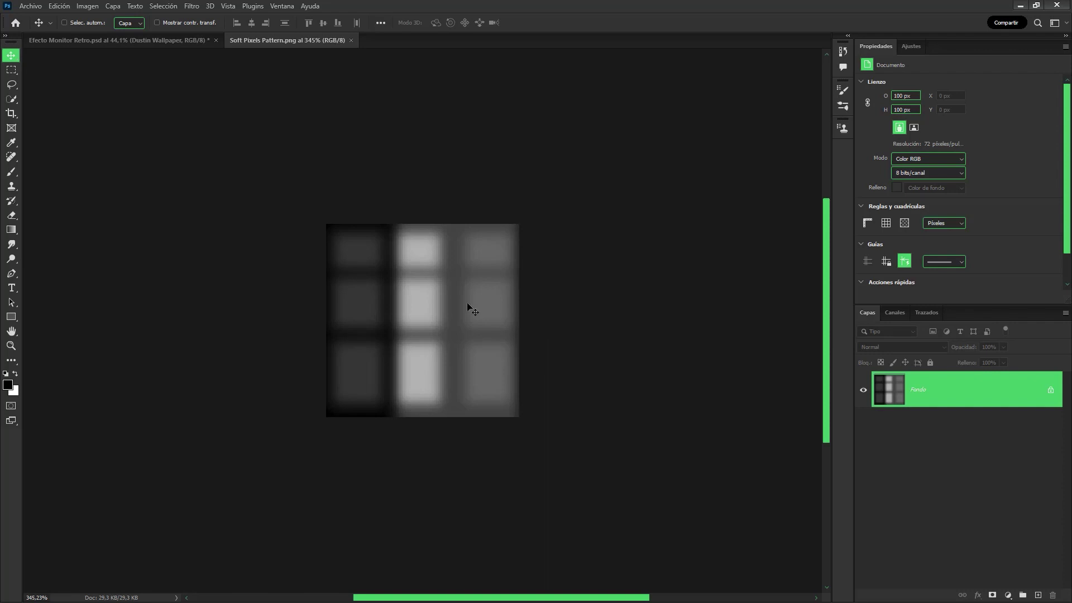
pyautogui.click(60, 6)
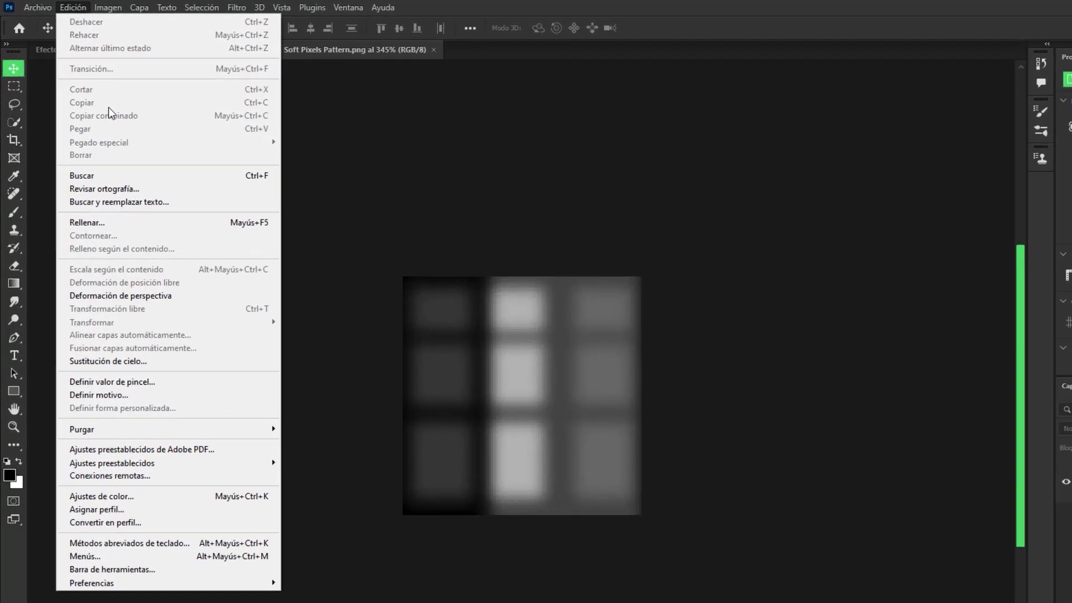
pyautogui.click(149, 396)
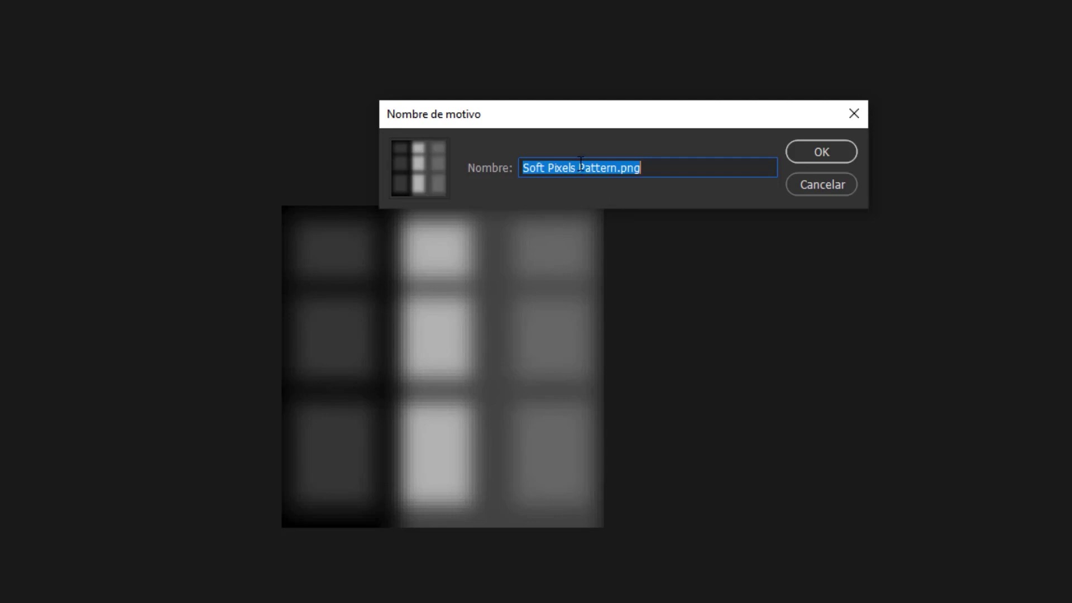
pyautogui.moveTo(578, 167); pyautogui.dragTo(710, 166)
pyautogui.write('Motivo')
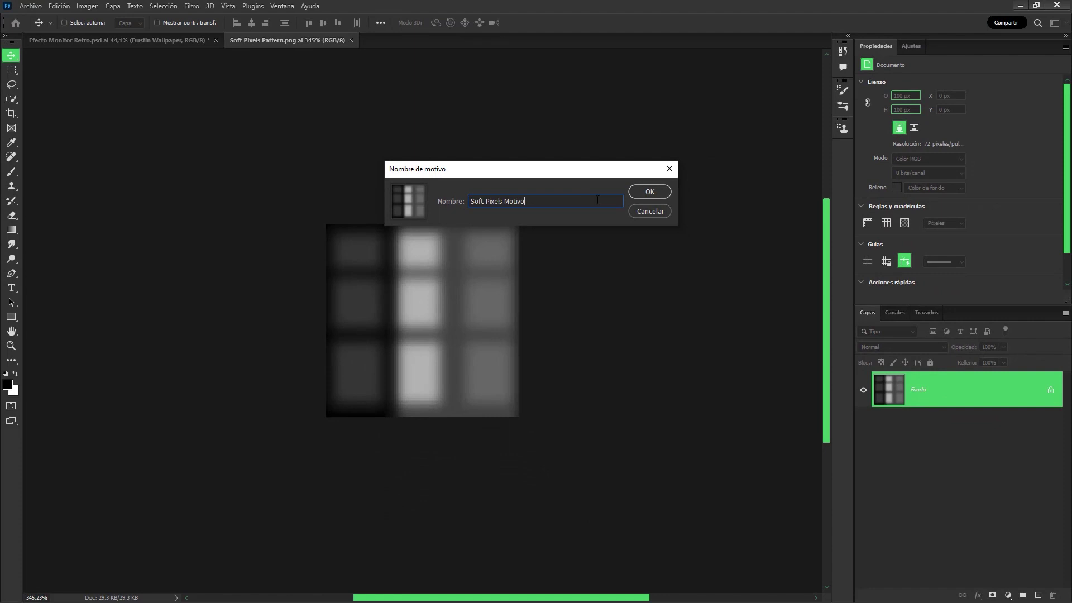
pyautogui.click(645, 191)
# Step: Close Soft Pixels Pattern.png and open Blending Options for the Dustin Wallpaper layer
pyautogui.click(350, 40)
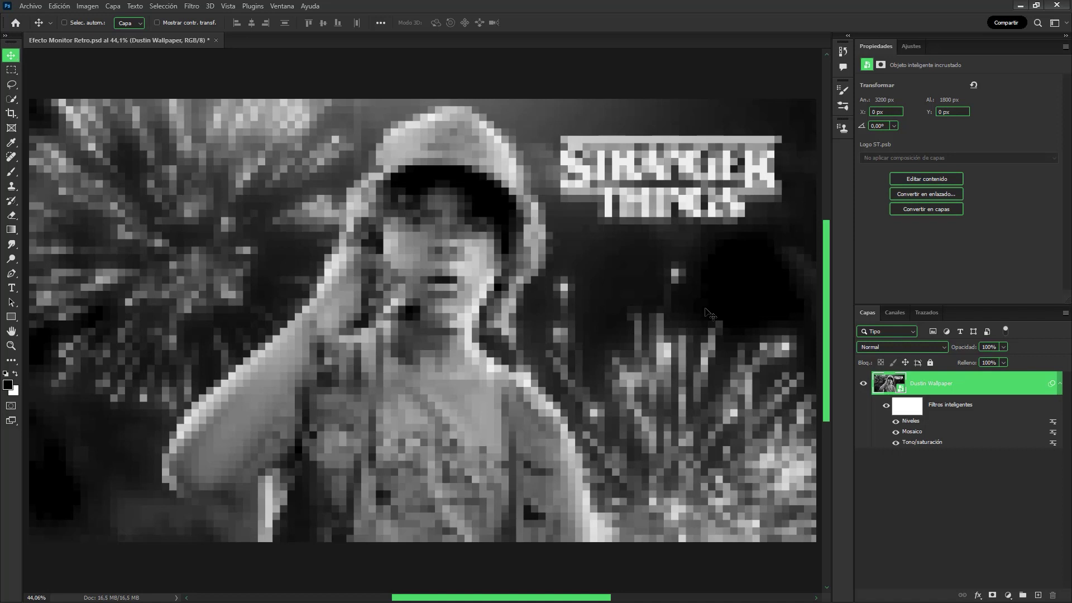
pyautogui.rightClick(980, 385)
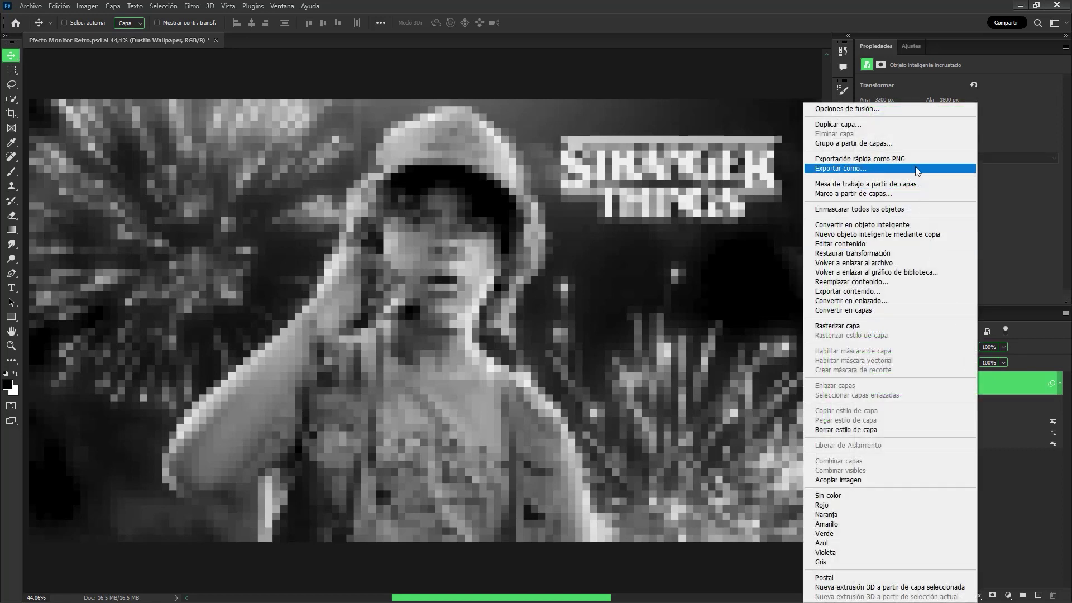
pyautogui.click(913, 112)
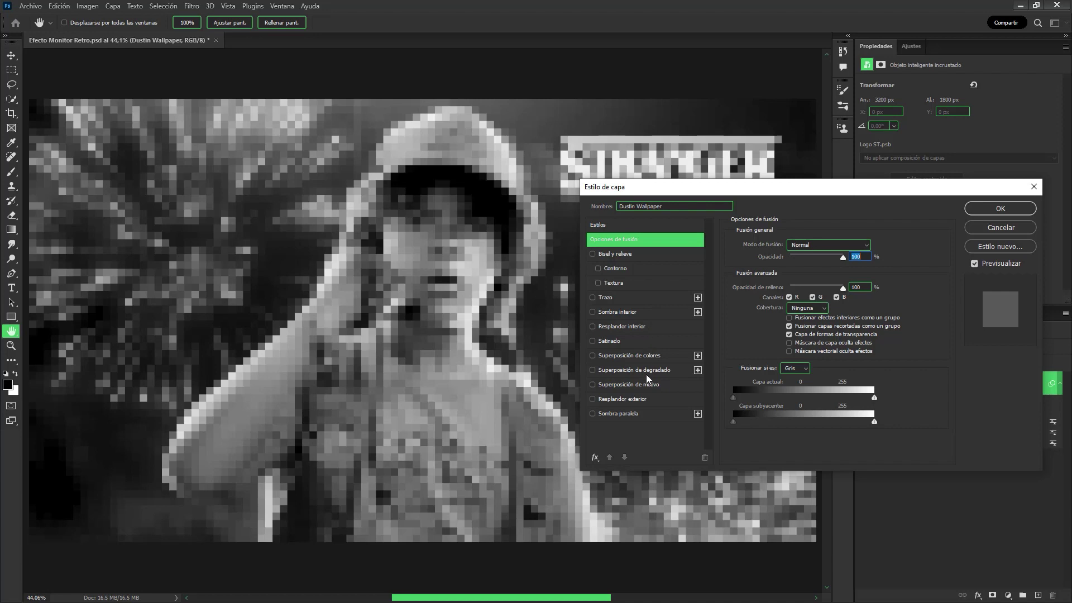
# Step: Enable Pattern Overlay using the newly defined Soft Pixels pattern
pyautogui.click(657, 386)
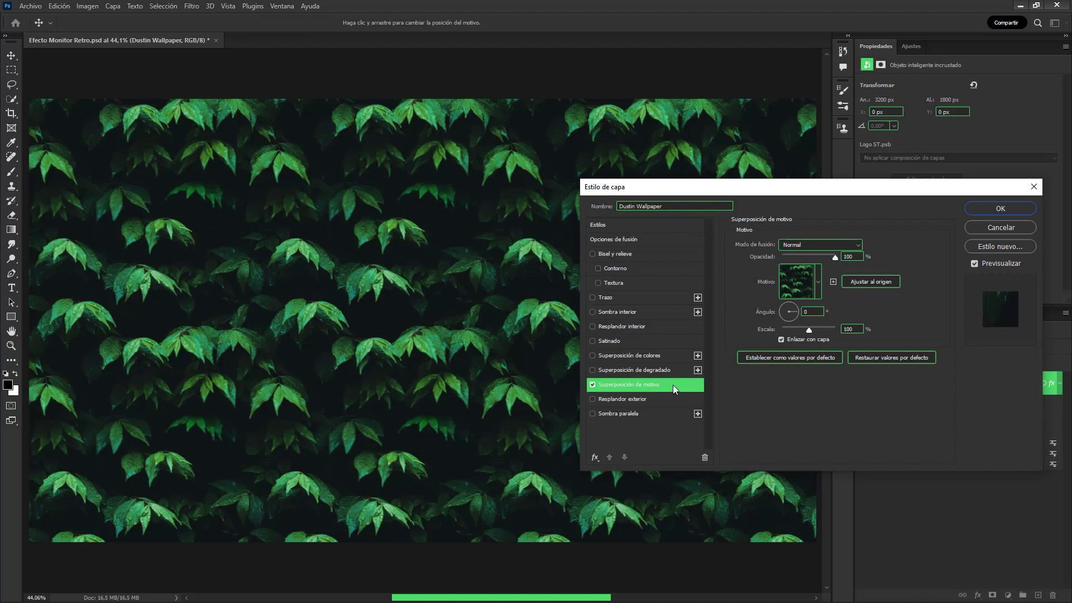
pyautogui.click(818, 282)
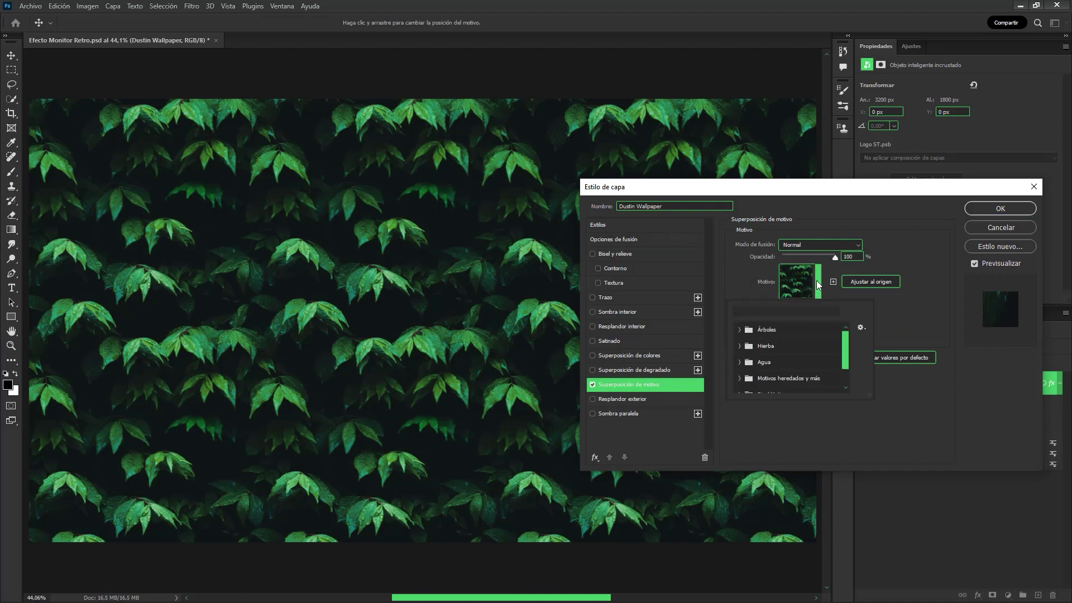
pyautogui.scroll(-2, 819, 357)
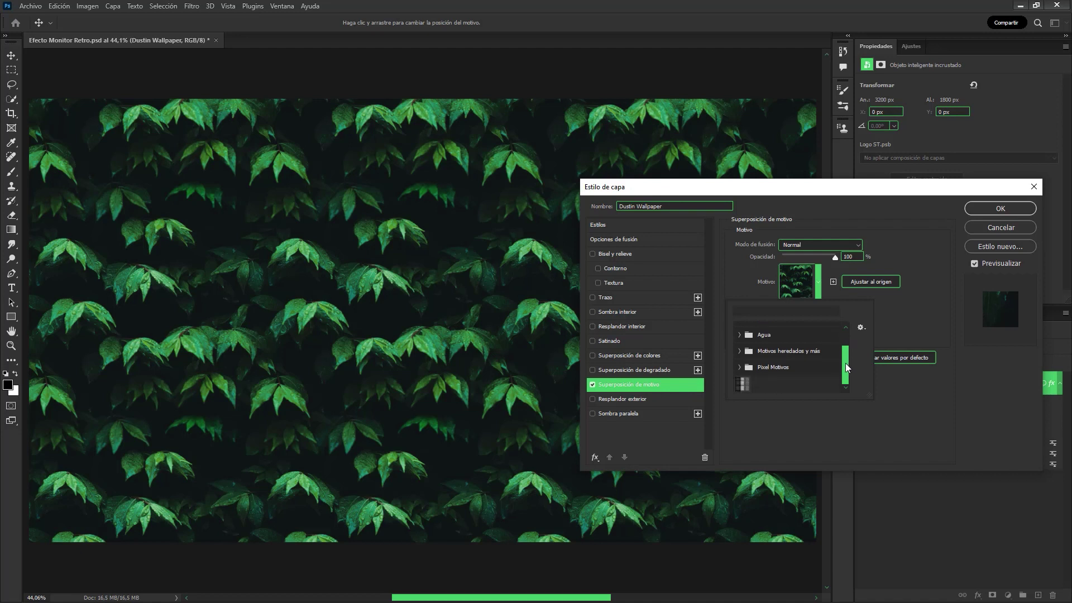
pyautogui.click(742, 385)
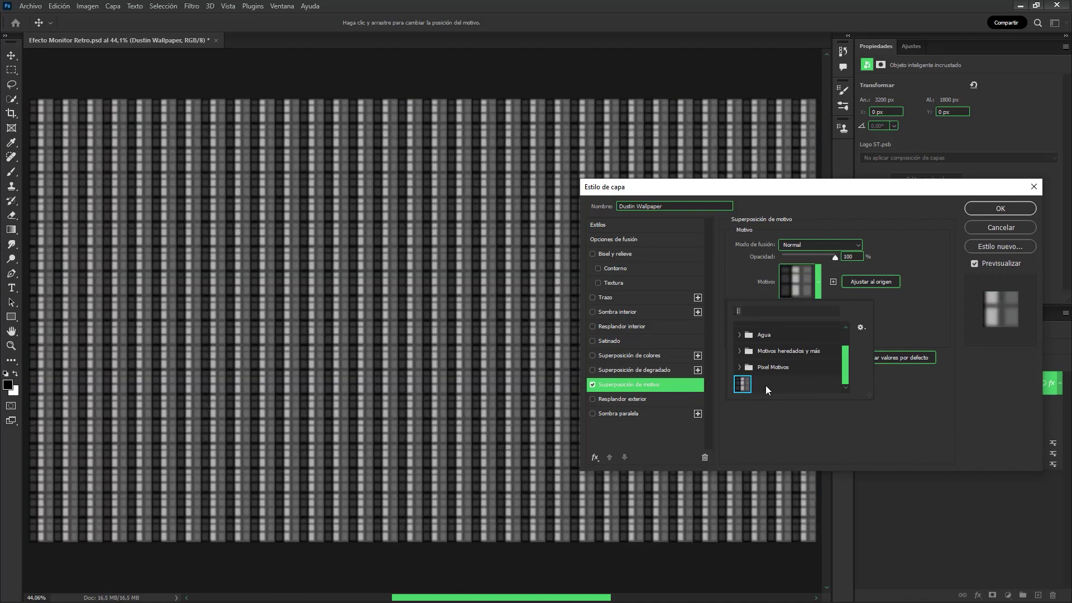
pyautogui.click(906, 391)
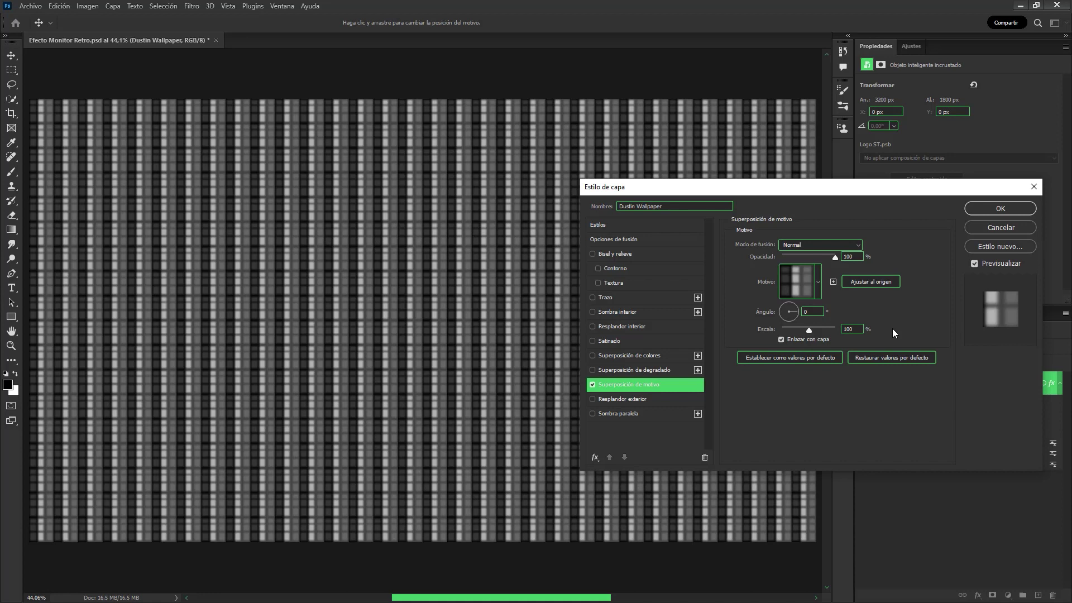
# Step: Set the overlay to Mezcla definida blend mode at 30% scale, unlinked from the layer, and apply
pyautogui.click(852, 246)
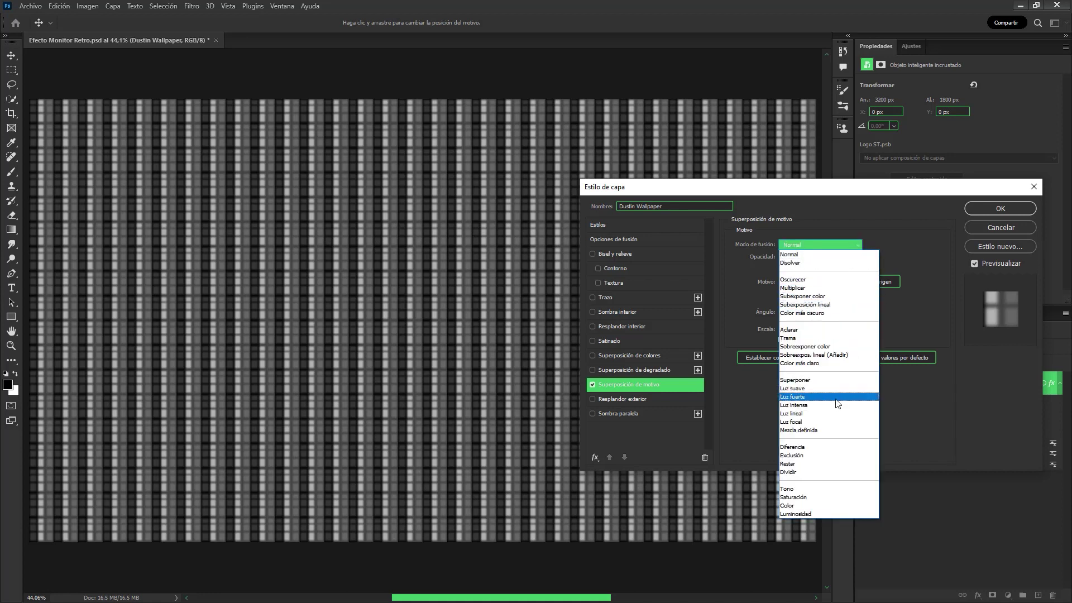
pyautogui.click(838, 430)
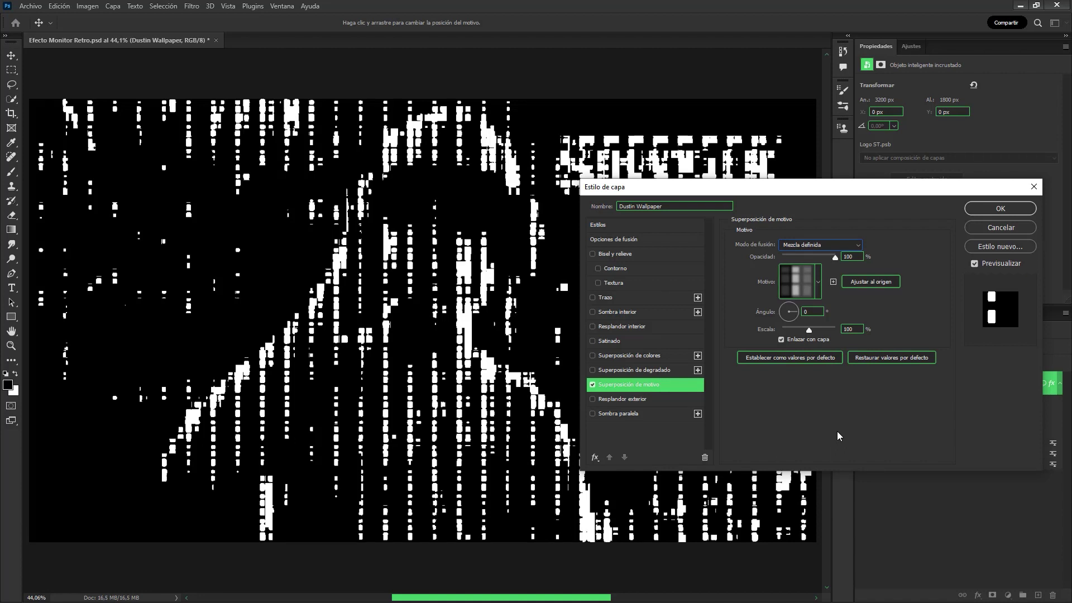
pyautogui.click(827, 334)
pyautogui.write('30')
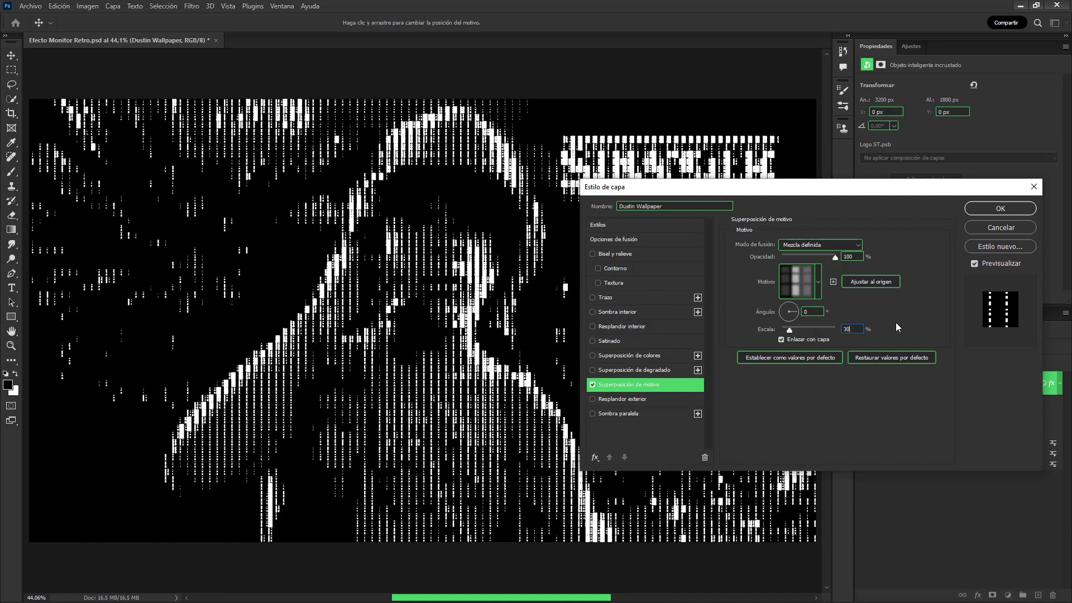
pyautogui.press('Return')
pyautogui.click(781, 340)
pyautogui.click(862, 280)
pyautogui.click(982, 207)
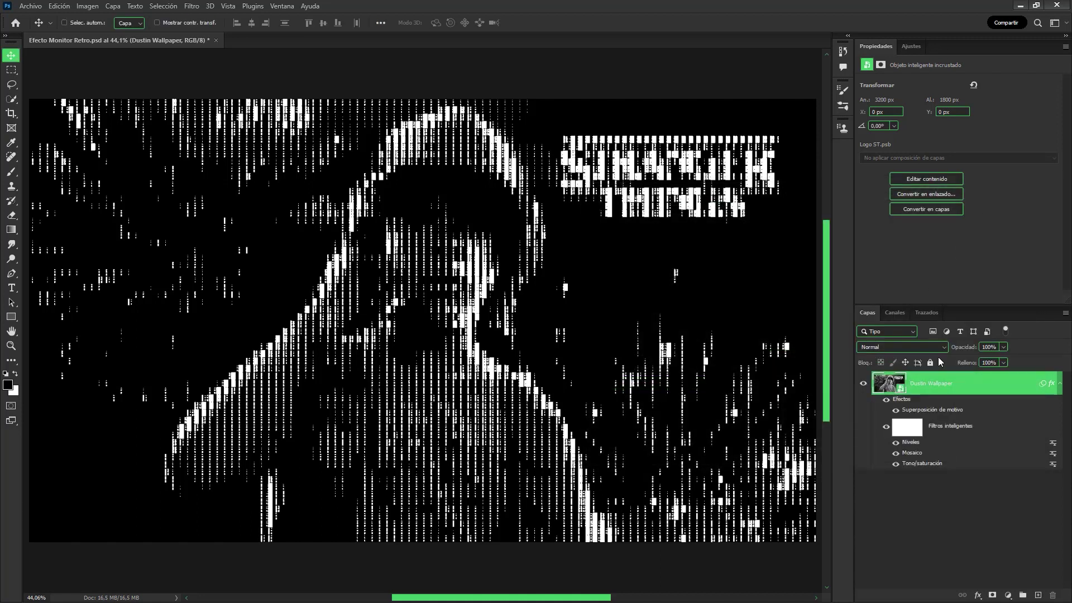
# Step: Retune the Levels smart filter to input white 219 and output white 235
pyautogui.doubleClick(911, 444)
pyautogui.moveTo(658, 331); pyautogui.dragTo(662, 332)
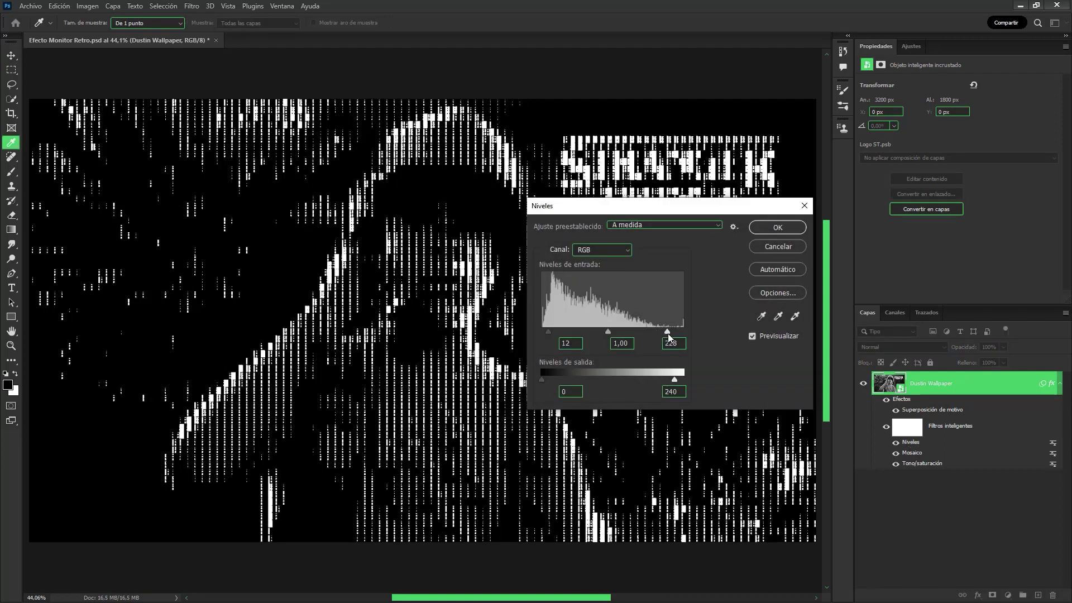
pyautogui.moveTo(675, 379); pyautogui.dragTo(671, 378)
pyautogui.click(789, 228)
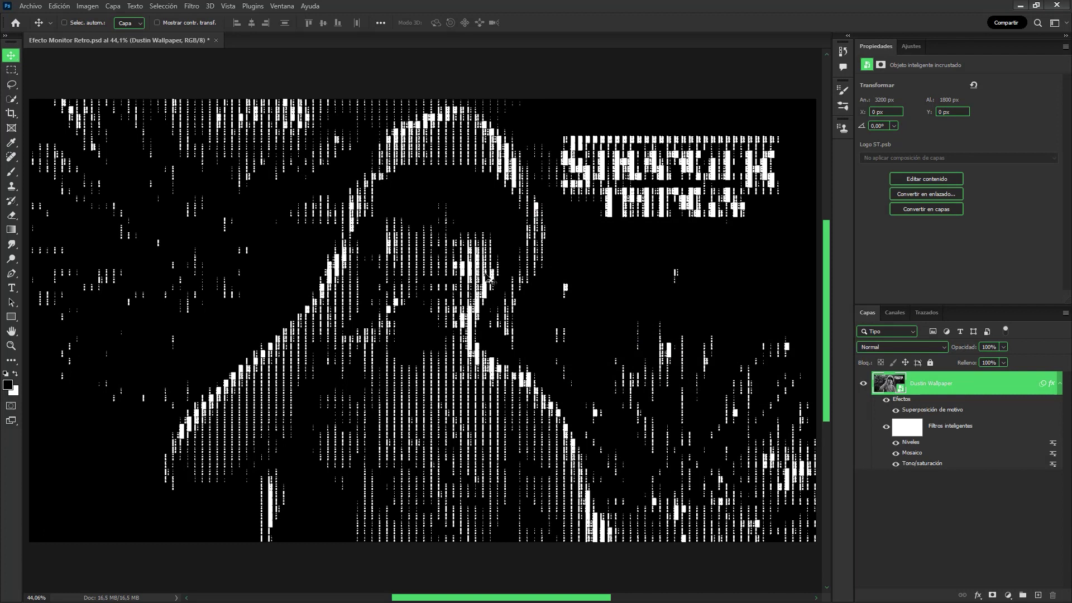
pyautogui.scroll(3, 489, 277)
pyautogui.scroll(2, 491, 278)
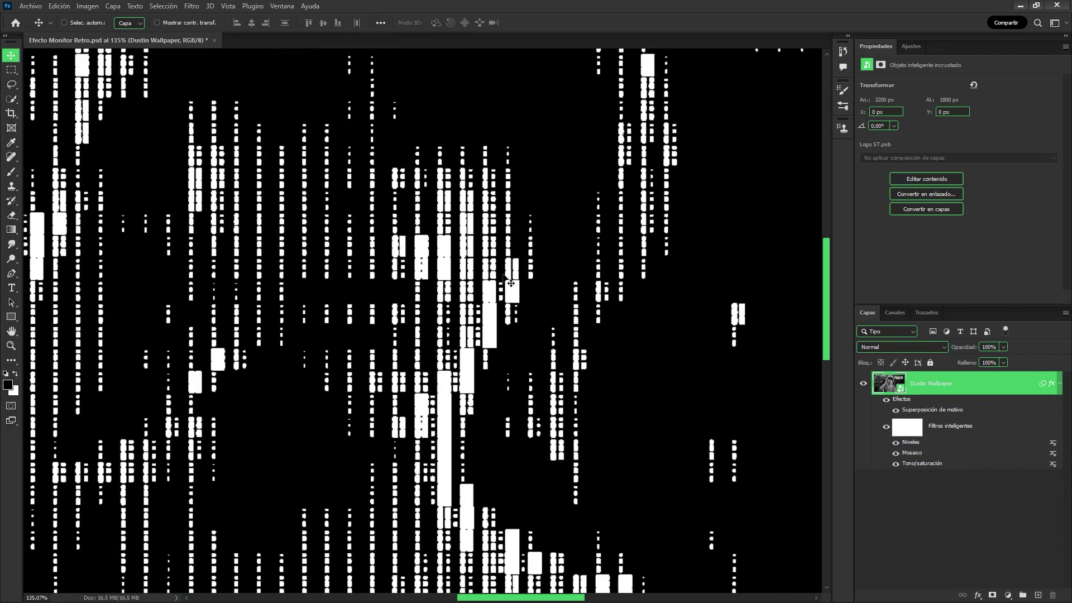
pyautogui.hotkey('ctrl', '0')
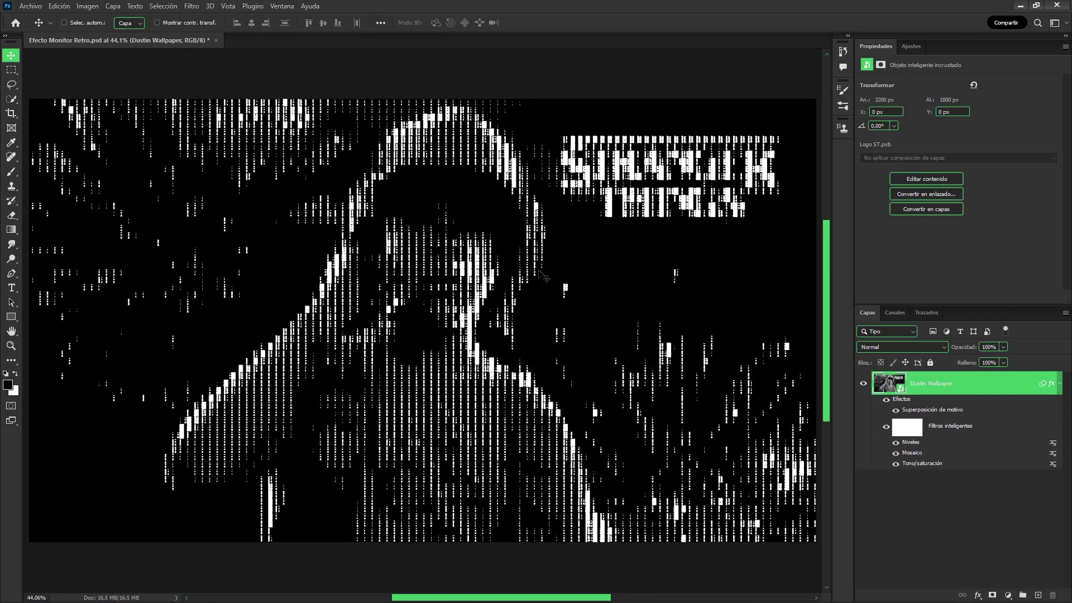
# Step: Reopen the Mosaic smart filter, suppressing its warning, and reduce the cell size to 13
pyautogui.doubleClick(915, 454)
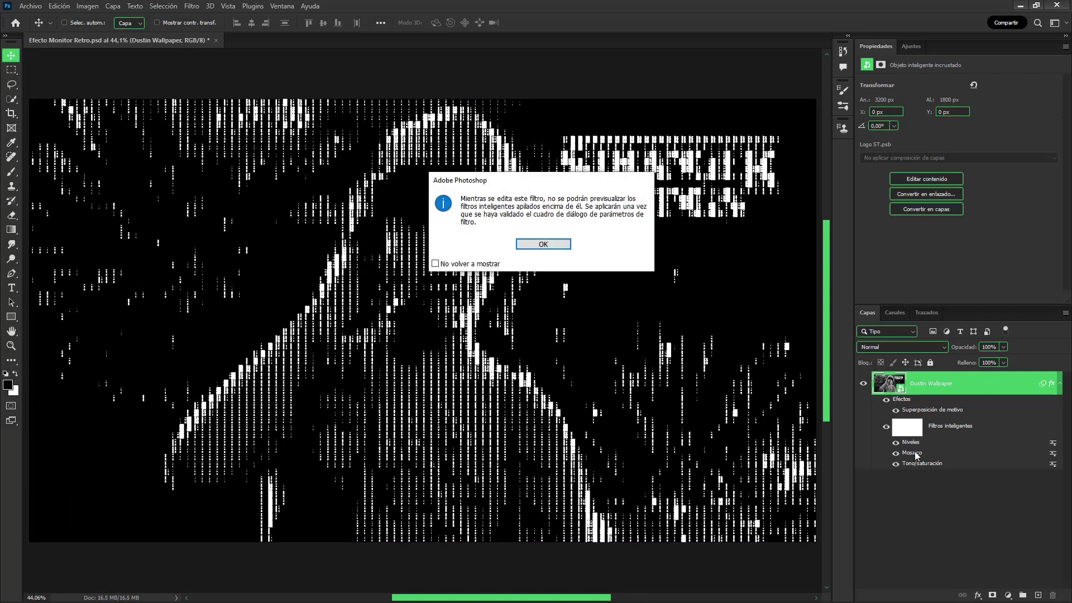
pyautogui.click(435, 264)
pyautogui.click(542, 244)
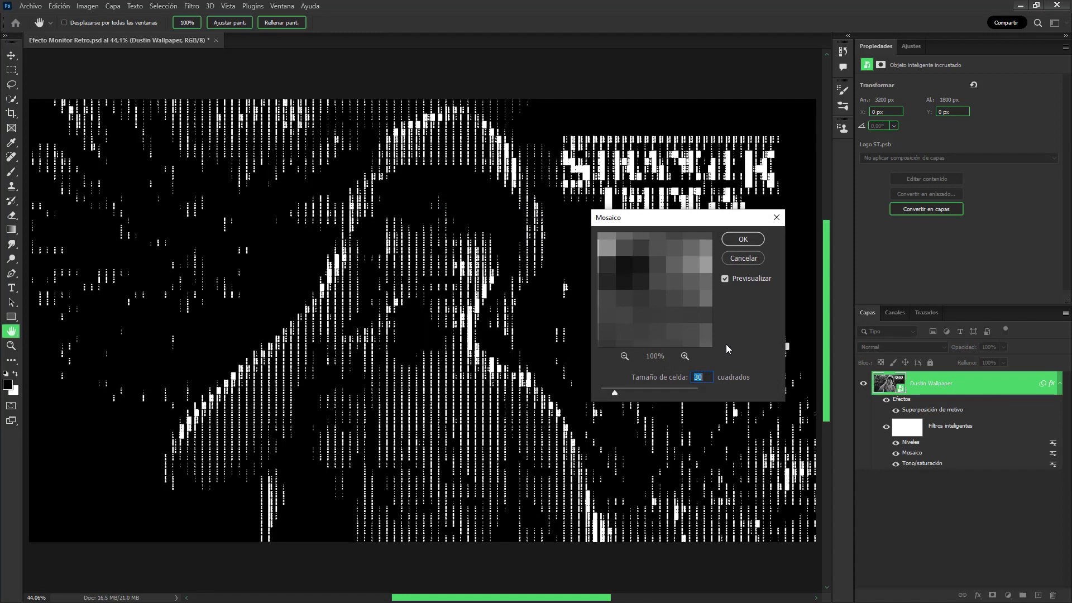
pyautogui.write('13')
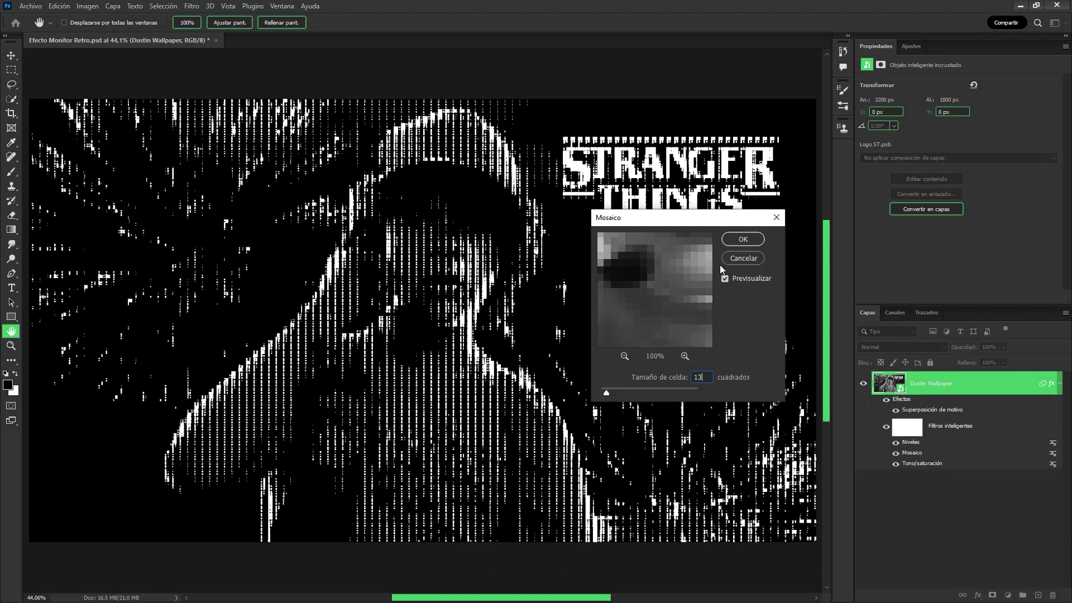
pyautogui.click(740, 242)
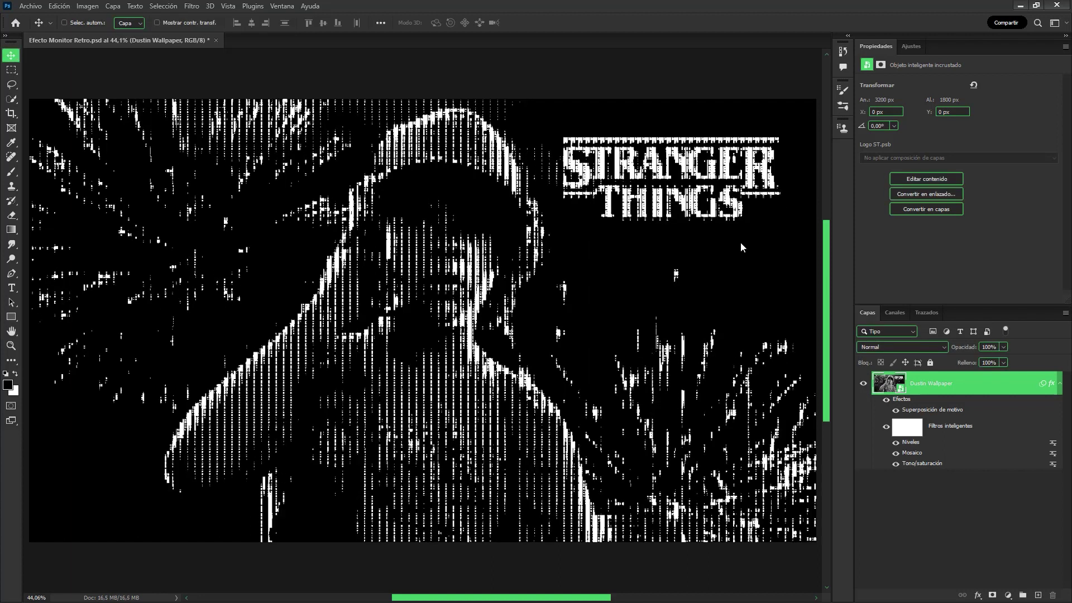
# Step: Change the Dustin Wallpaper pattern overlay scale from 30% to 13%
pyautogui.doubleClick(975, 383)
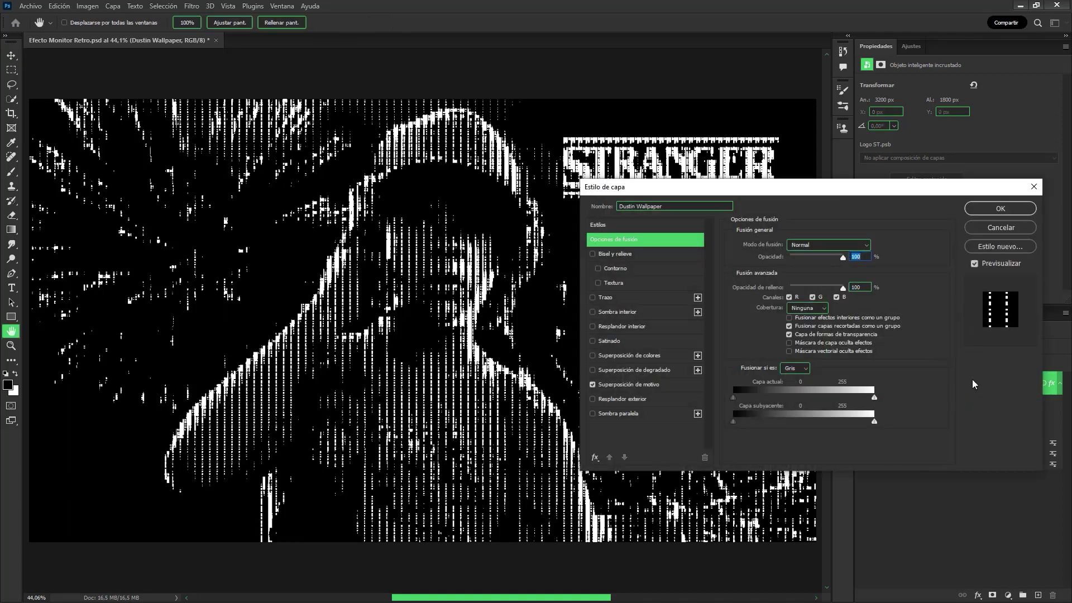
pyautogui.click(661, 386)
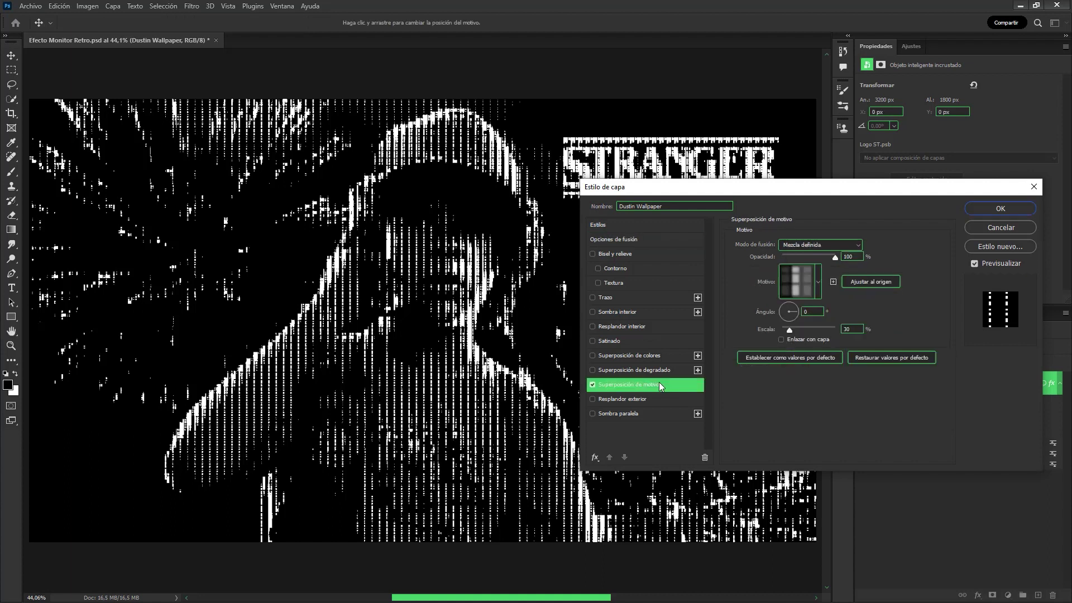
pyautogui.doubleClick(851, 328)
pyautogui.write('13')
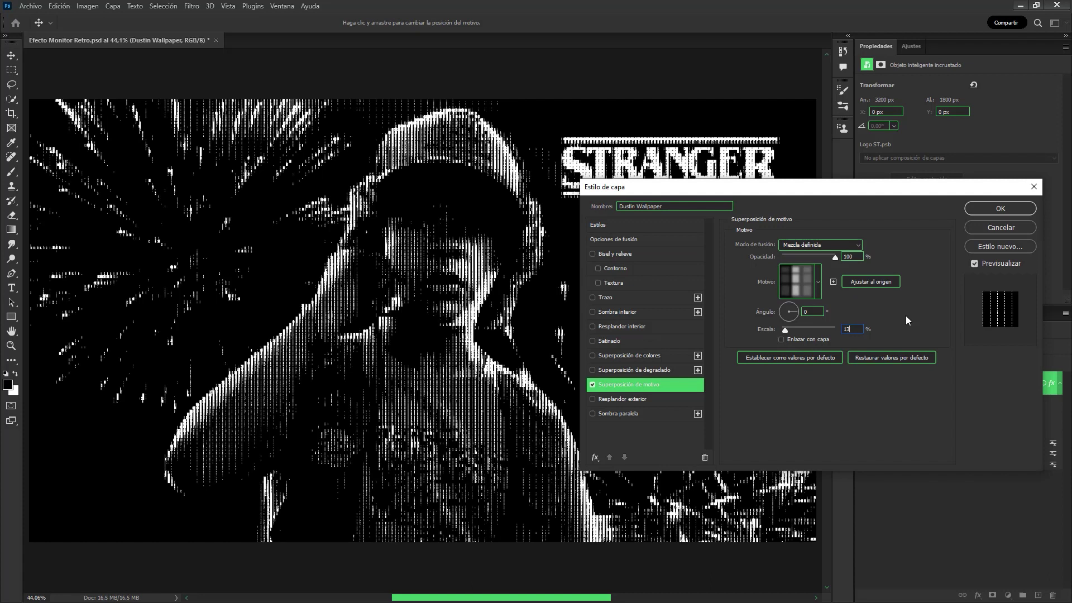
pyautogui.click(1001, 209)
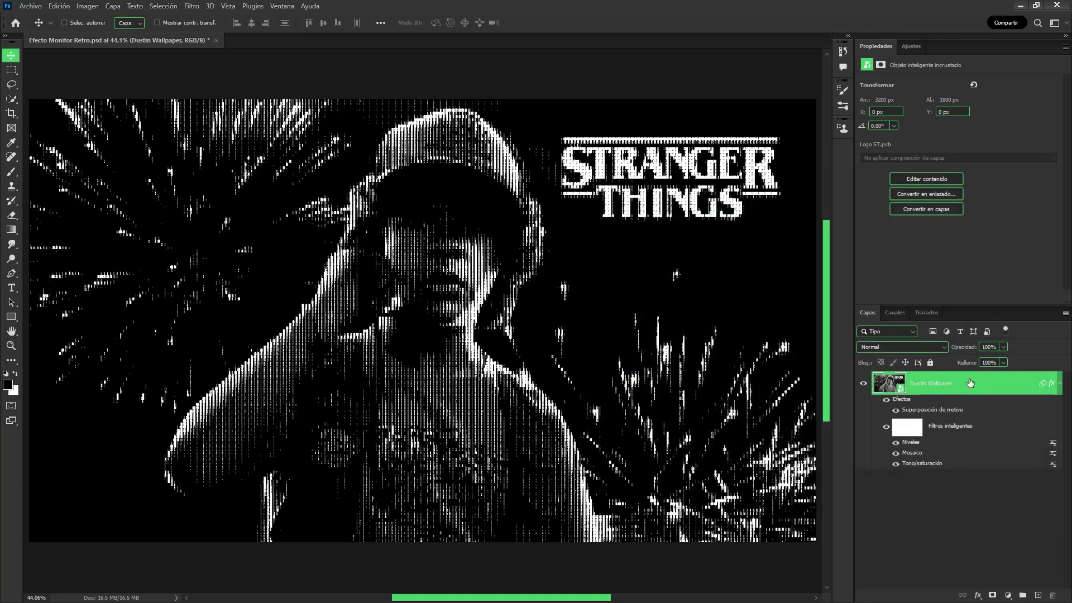
# Step: Adjust the Niveles smart filter to input levels 3 / 0.95 / 205 and output white 240
pyautogui.doubleClick(911, 443)
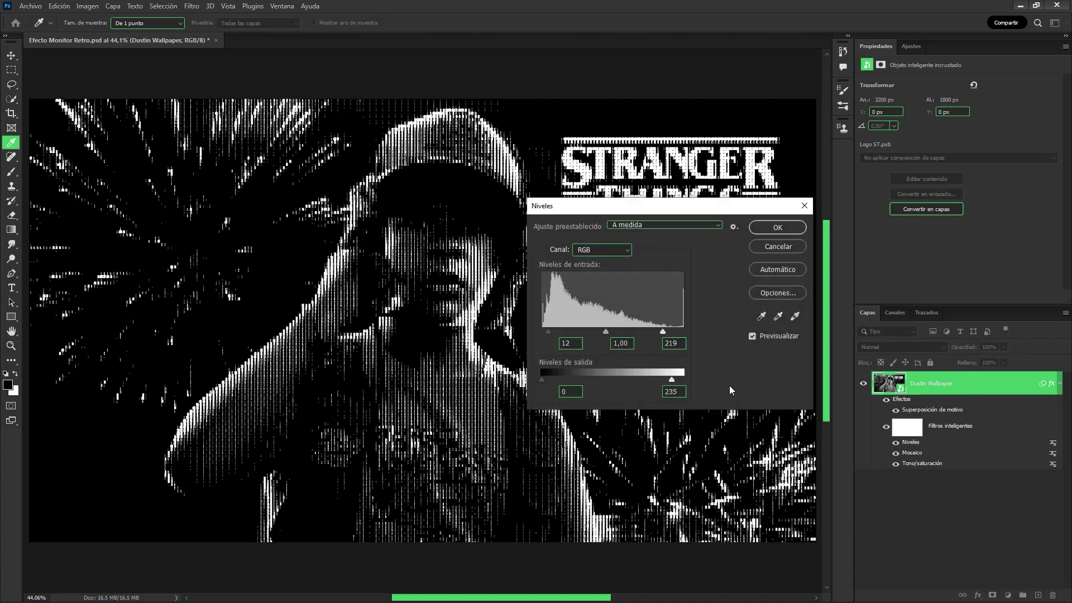
pyautogui.moveTo(548, 332)
pyautogui.mouseDown()
pyautogui.moveTo(677, 331)
pyautogui.moveTo(655, 330)
pyautogui.mouseUp()
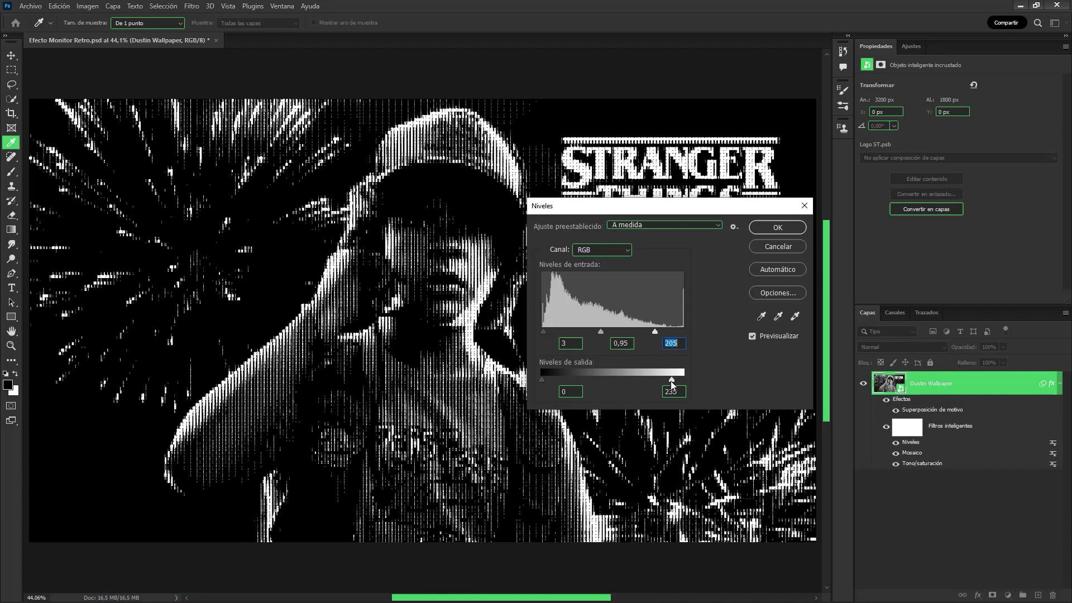
pyautogui.moveTo(672, 384); pyautogui.dragTo(675, 382)
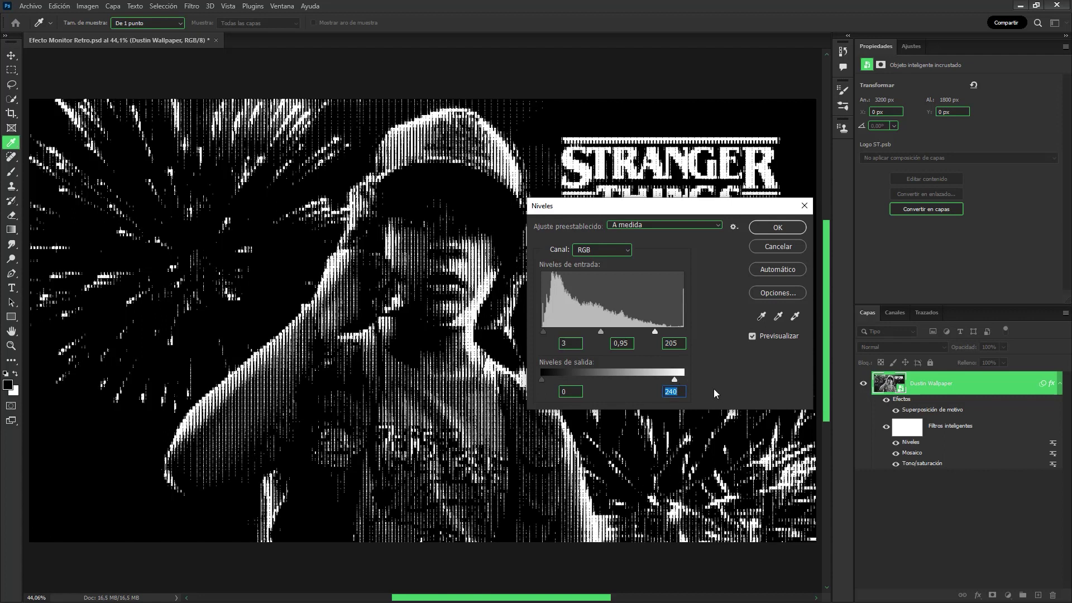
pyautogui.click(780, 228)
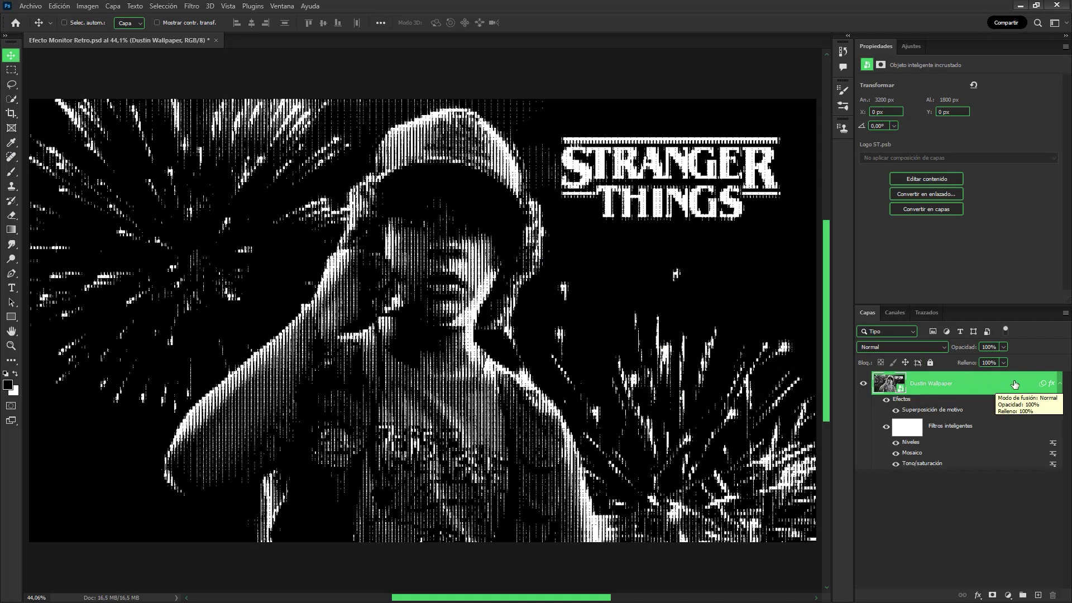
# Step: Enable 'Fusionar efectos interiores como un grupo' and set the Capa actual black point to 2
pyautogui.click(1060, 385)
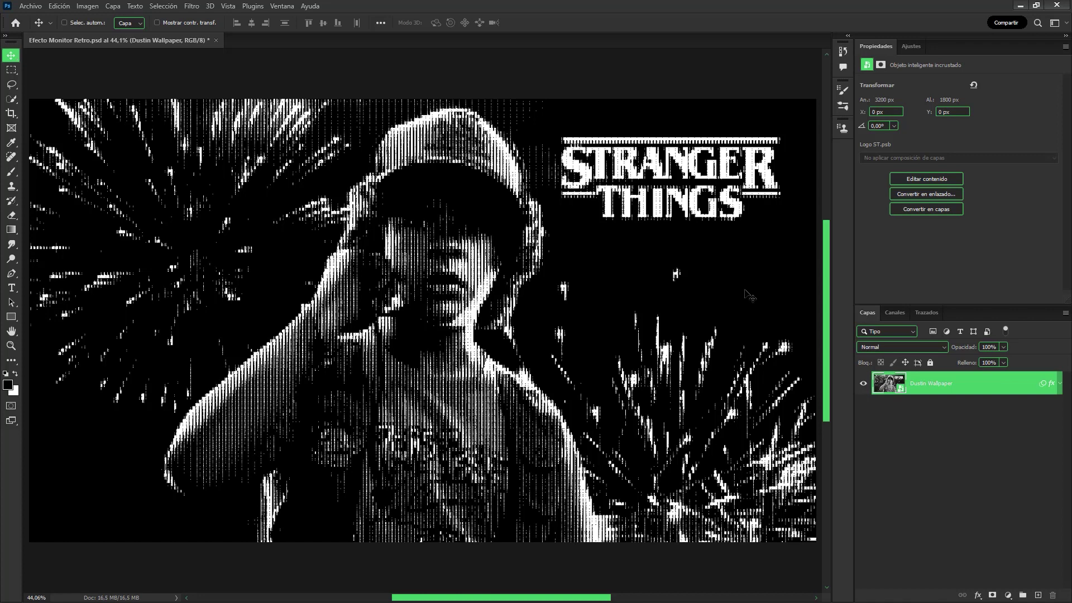
pyautogui.doubleClick(979, 385)
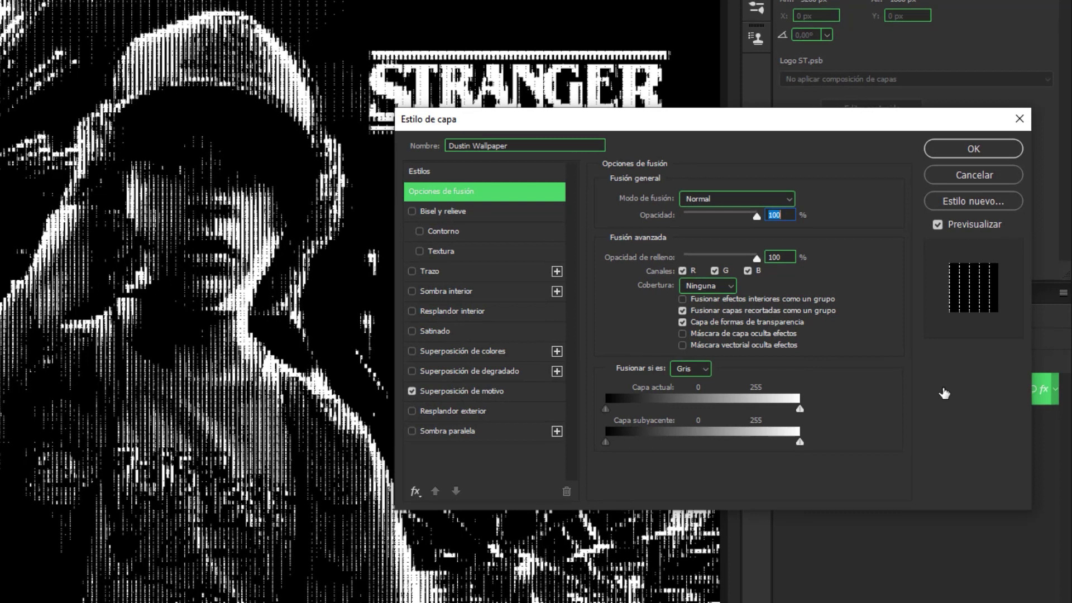
pyautogui.click(682, 299)
pyautogui.moveTo(607, 410); pyautogui.dragTo(608, 410)
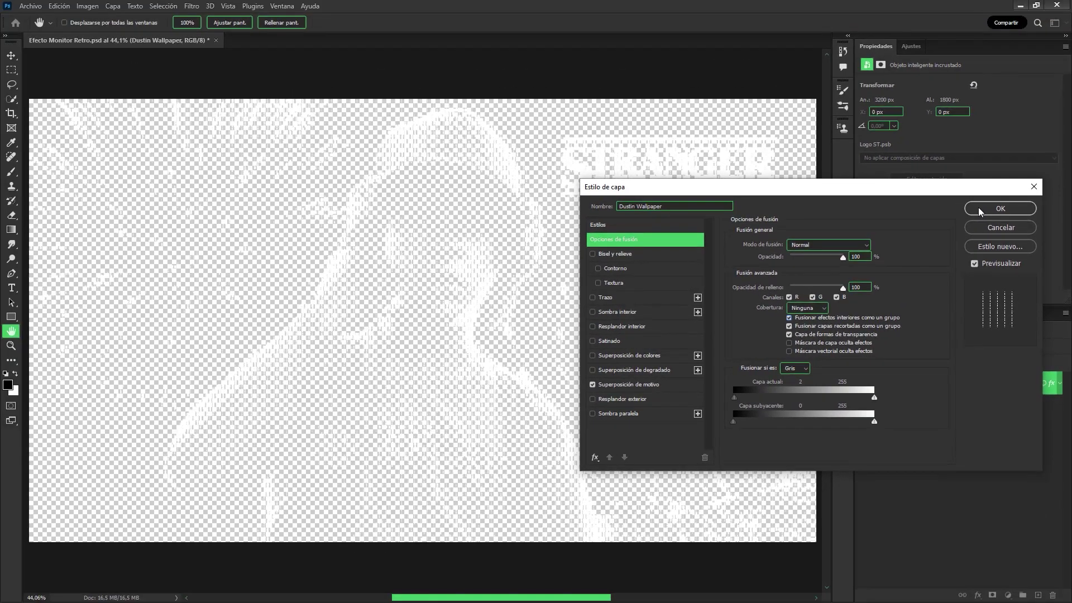
pyautogui.click(978, 207)
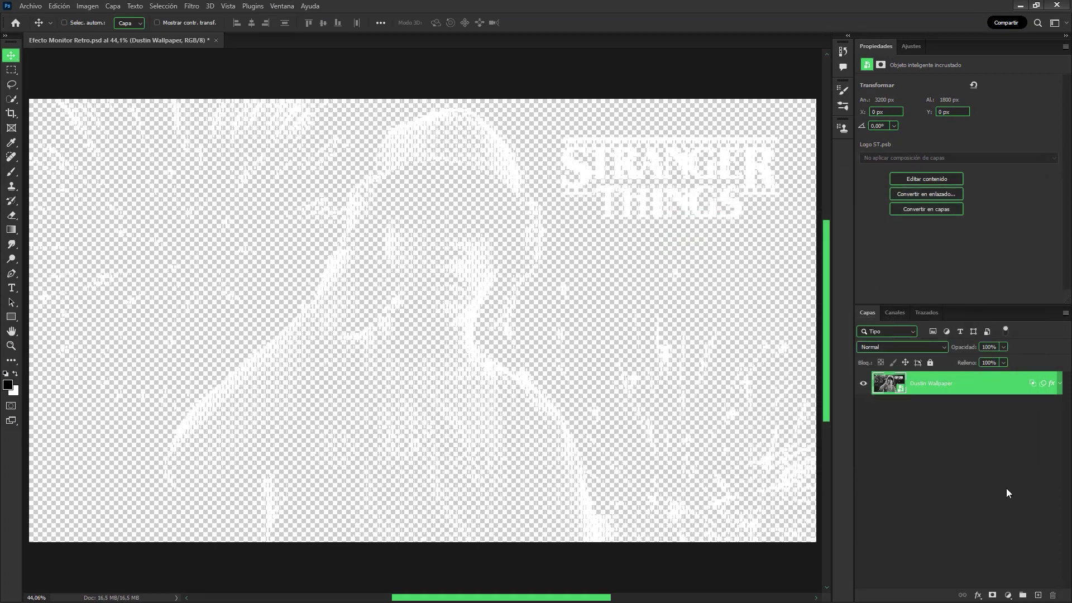
# Step: Create a black Color uniforme fill layer and place it below Dustin Wallpaper
pyautogui.click(1008, 596)
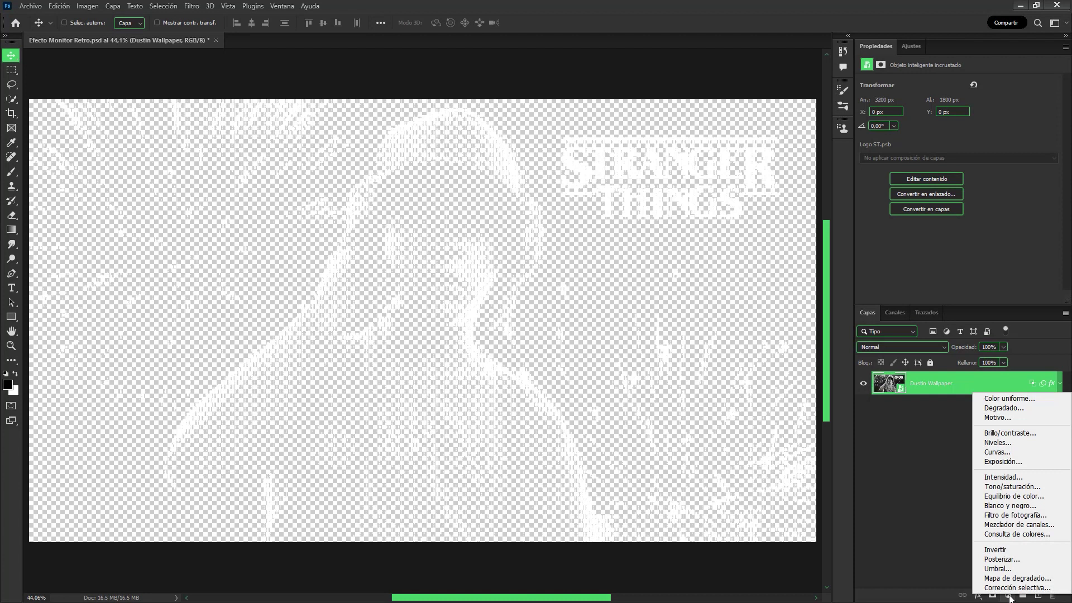
pyautogui.click(1033, 403)
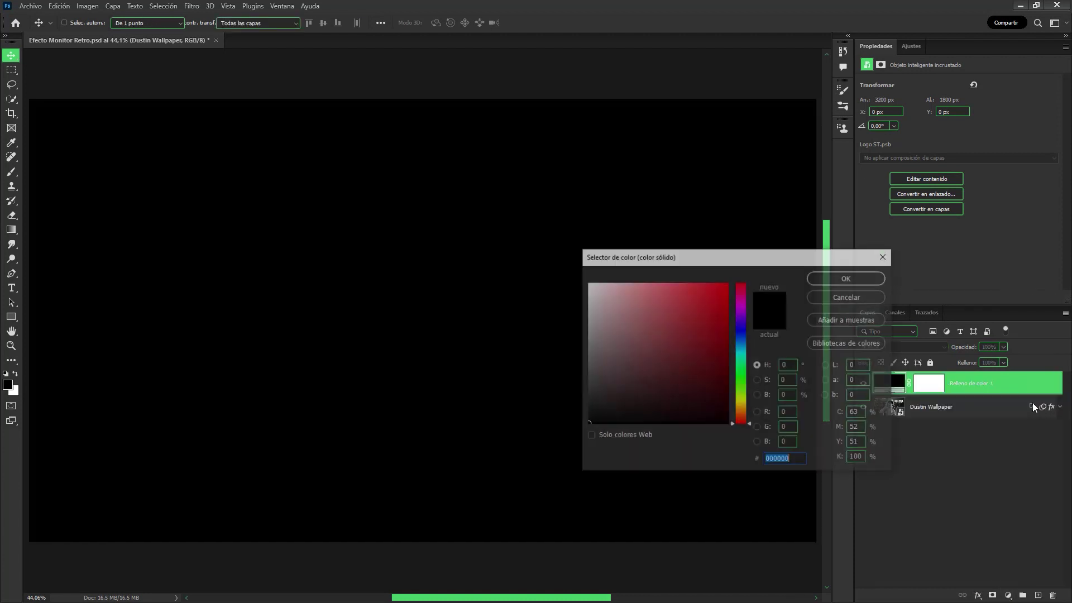
pyautogui.click(847, 280)
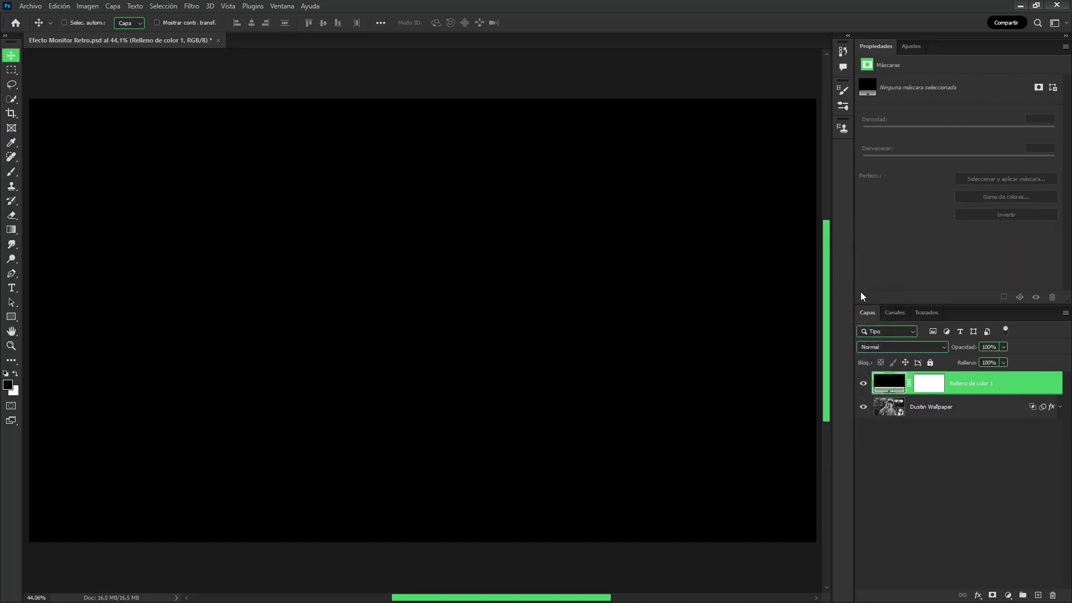
pyautogui.moveTo(981, 390); pyautogui.dragTo(983, 415)
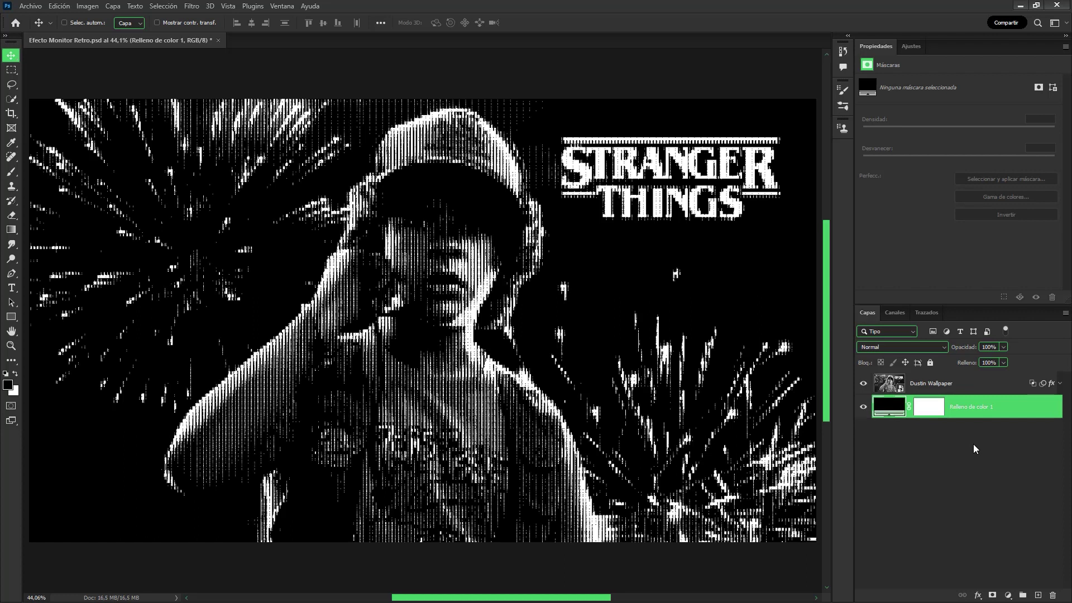
# Step: Put Dustin Wallpaper into a new collapsed group named 'Pixels Monitor'
pyautogui.click(977, 387)
pyautogui.moveTo(985, 389); pyautogui.dragTo(1023, 594)
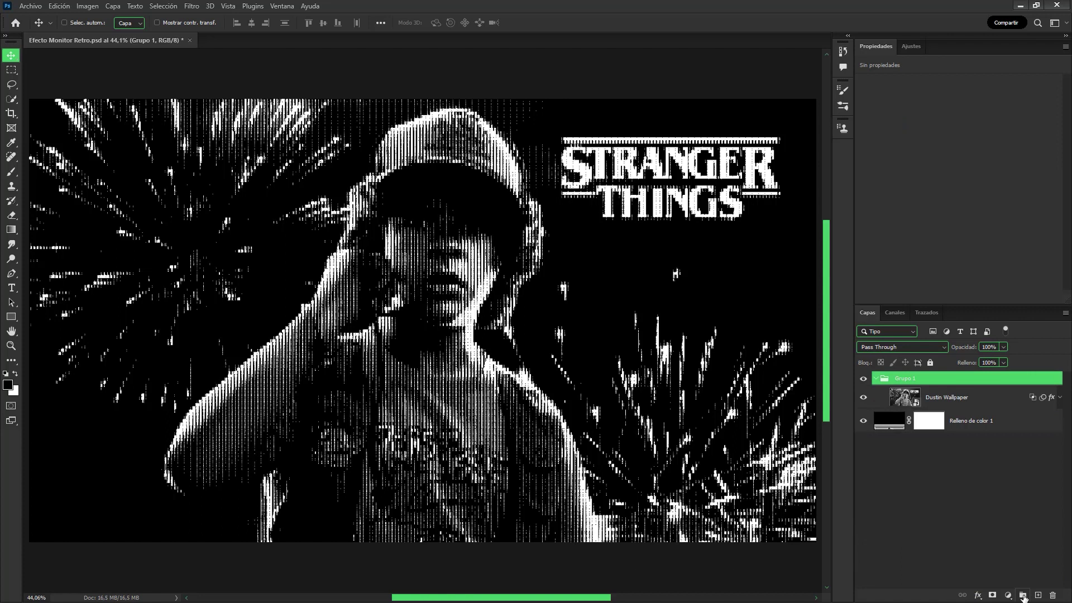
pyautogui.doubleClick(936, 380)
pyautogui.write('Pixels Monitor')
pyautogui.press('Return')
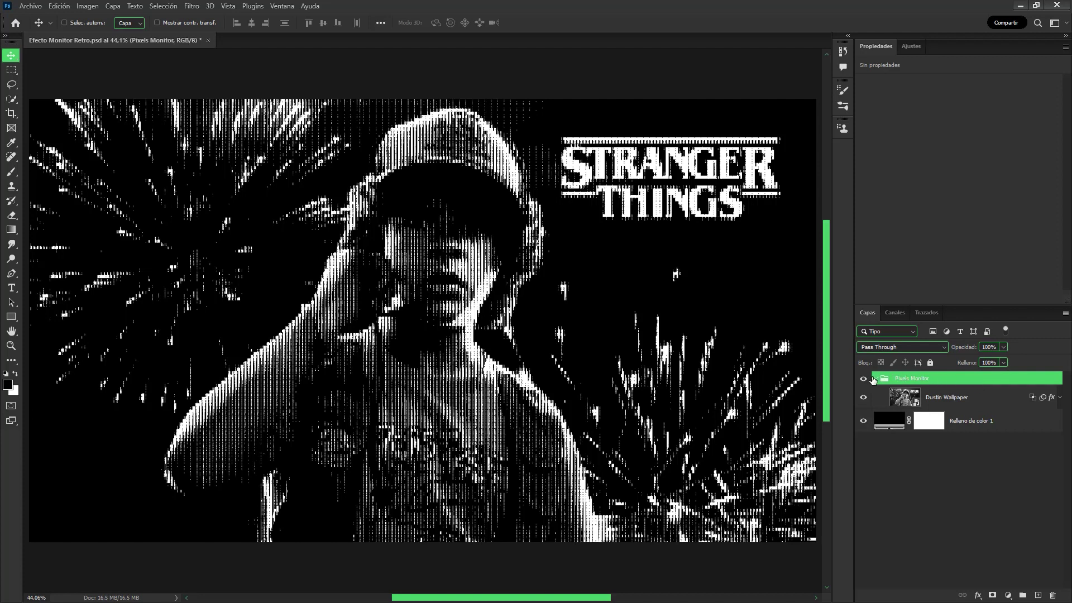
pyautogui.click(876, 378)
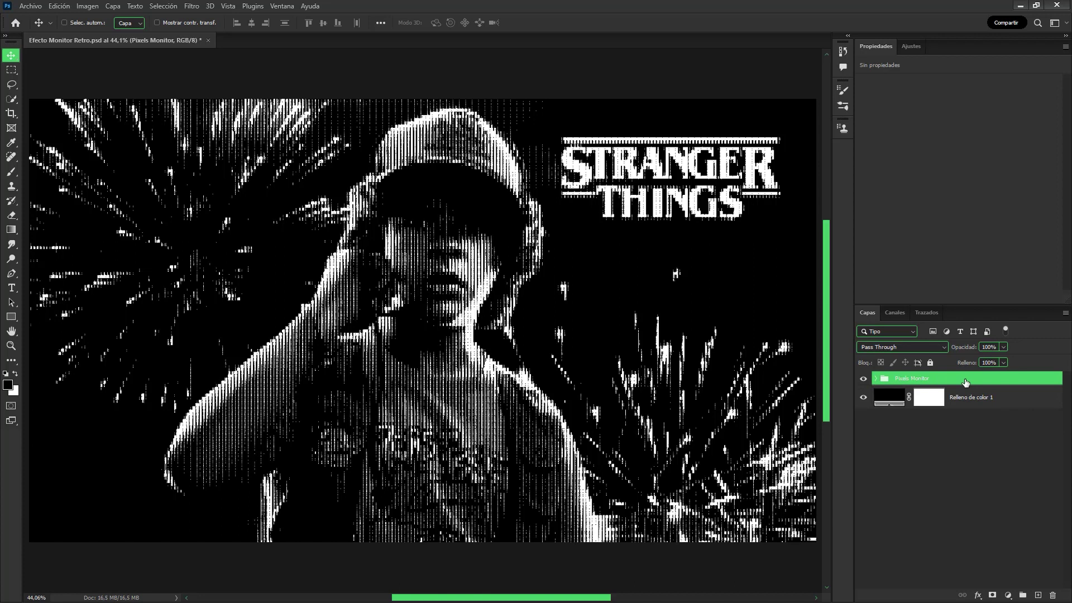
# Step: Add a drop shadow to Pixels Monitor with Sobreexpos. lineal blend at 100% opacity
pyautogui.doubleClick(965, 381)
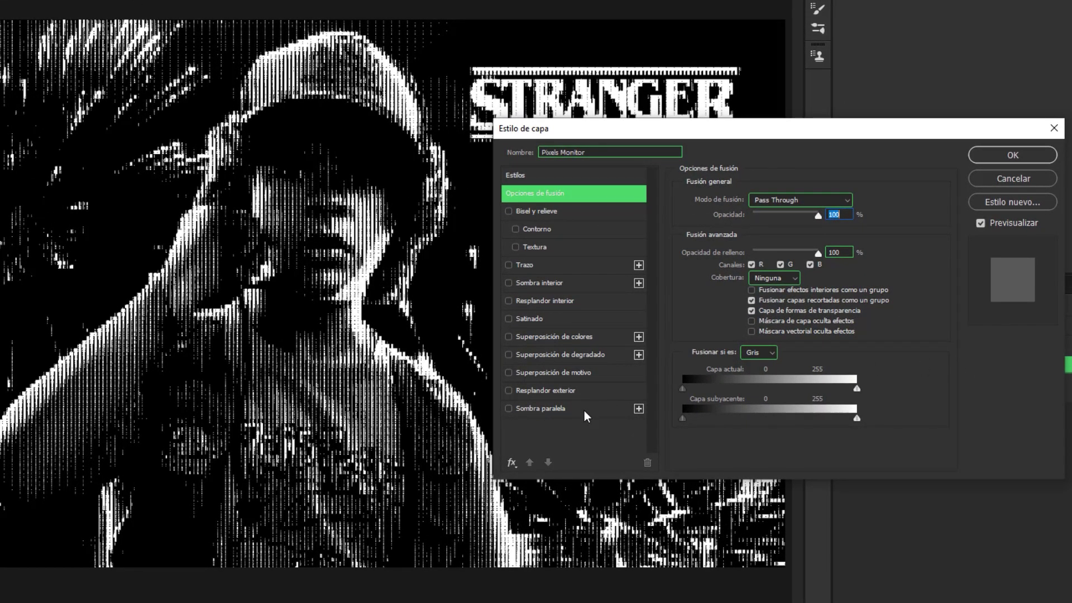
pyautogui.click(585, 413)
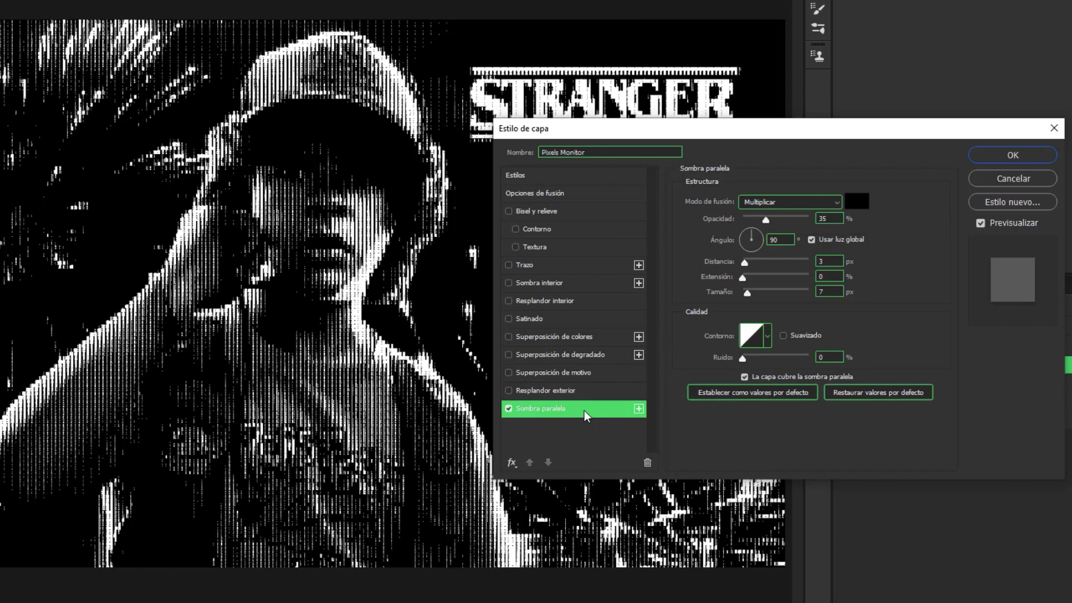
pyautogui.click(806, 202)
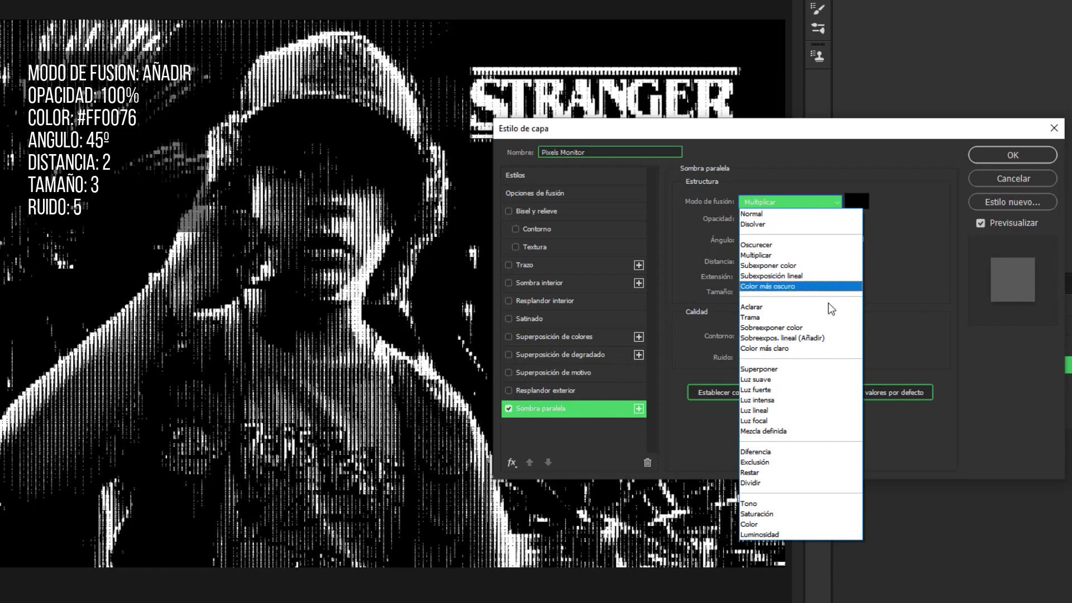
pyautogui.click(833, 339)
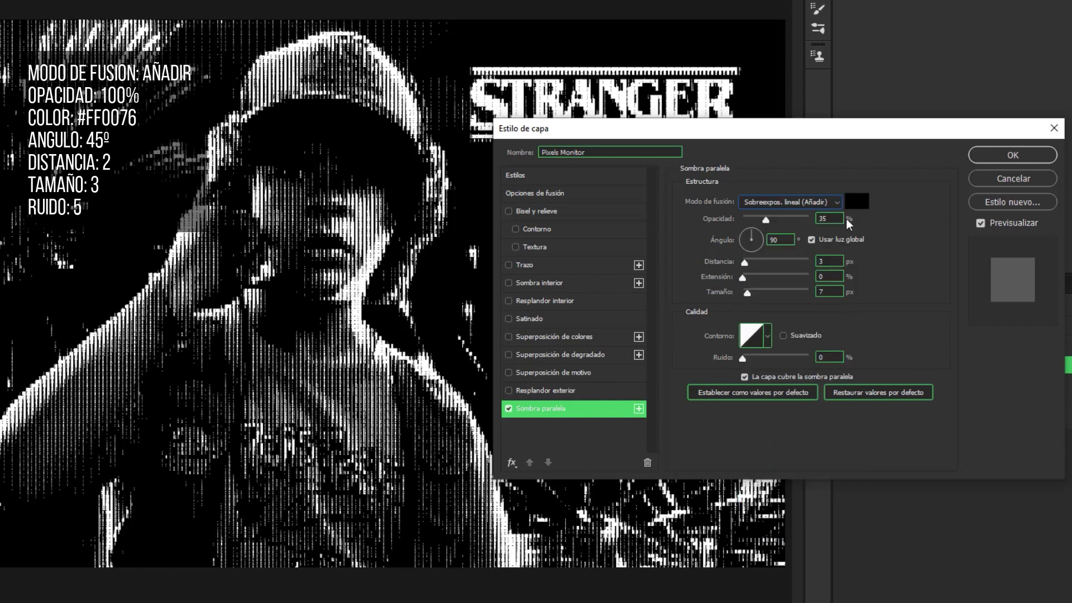
pyautogui.moveTo(765, 219); pyautogui.dragTo(866, 234)
# Step: Colour the drop shadow bright green #00ff76
pyautogui.click(855, 203)
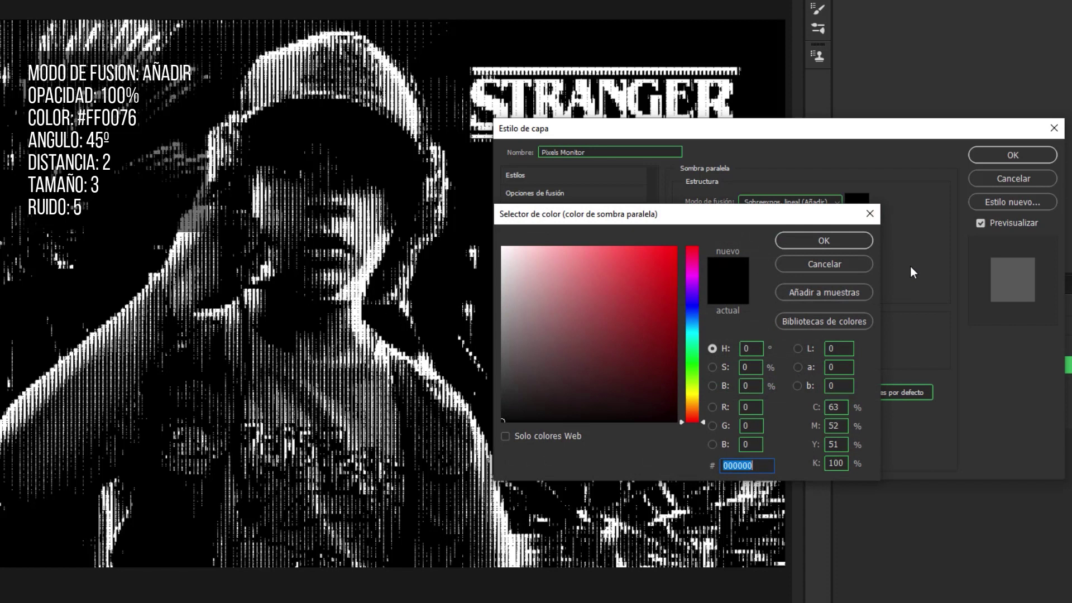
pyautogui.write('00')
pyautogui.write('ff7')
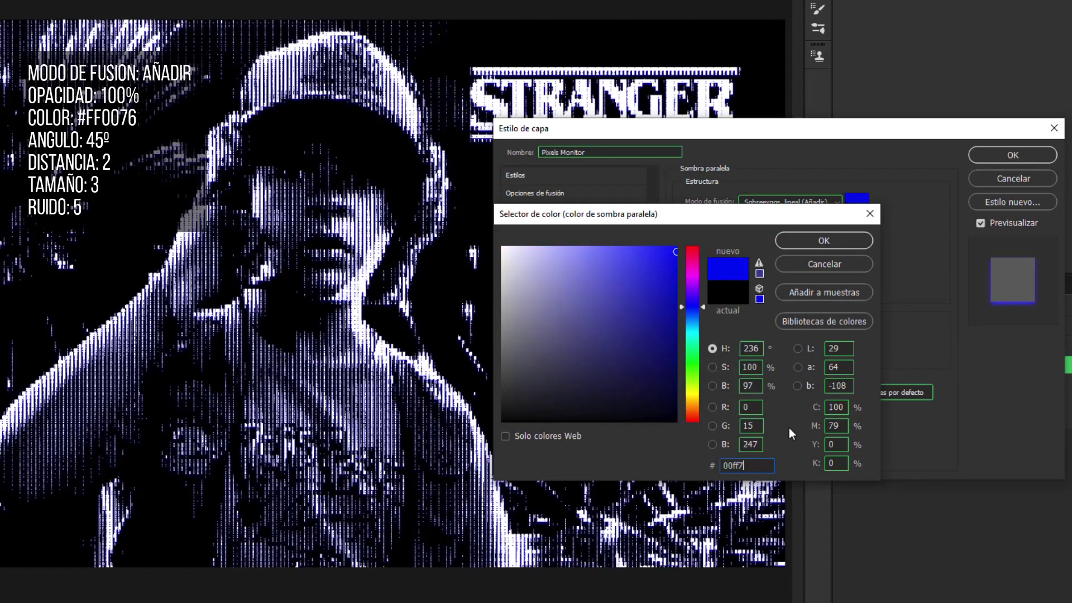
pyautogui.write('6')
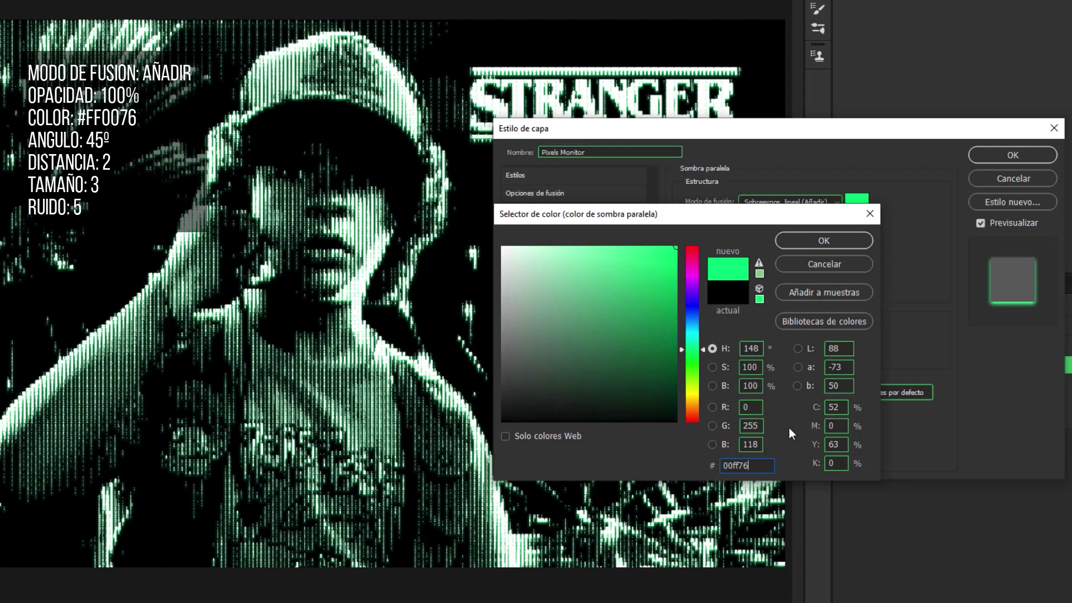
pyautogui.click(856, 244)
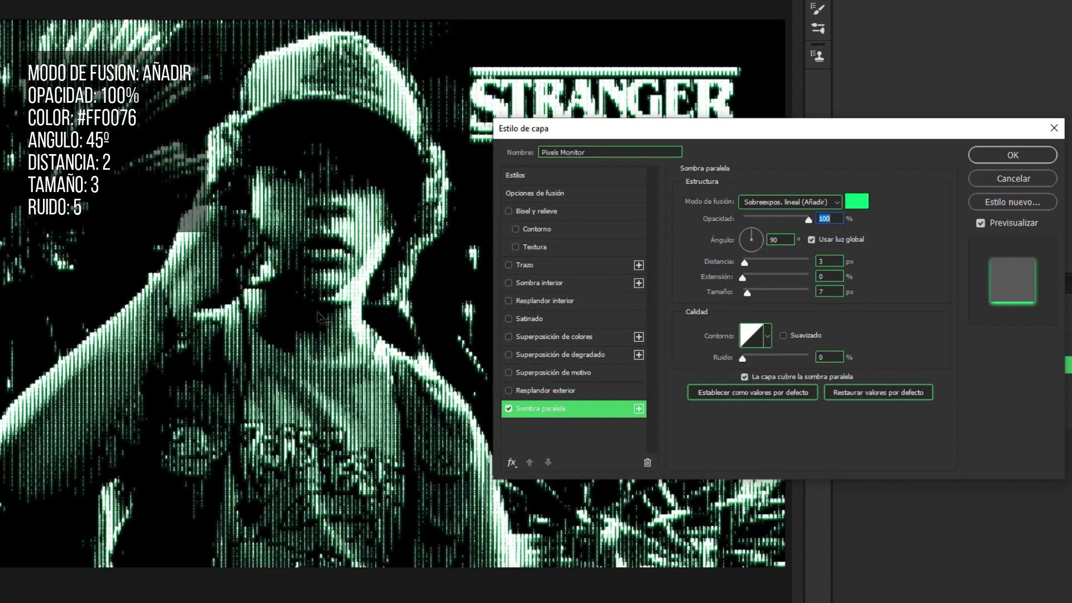
# Step: Set the Pixels Monitor group's fill opacity to 0% in Blending Options
pyautogui.click(591, 193)
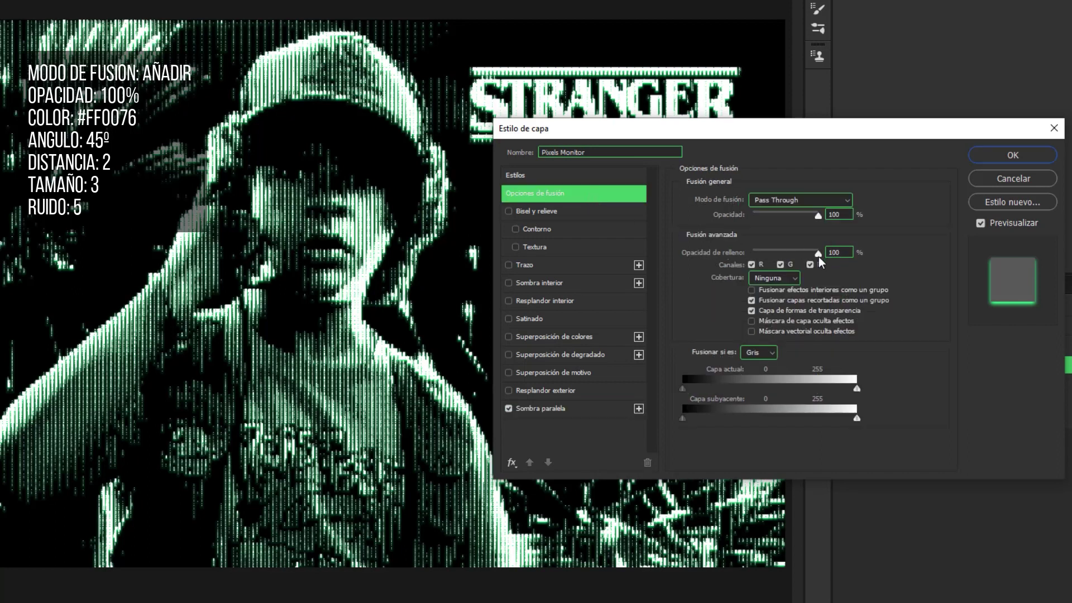
pyautogui.moveTo(817, 254); pyautogui.dragTo(726, 256)
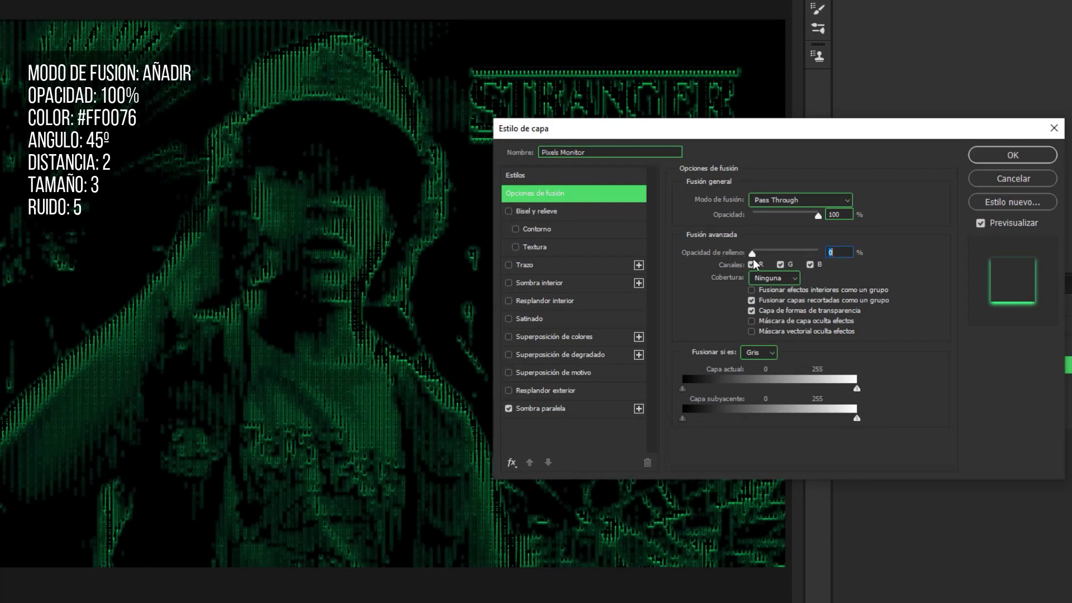
pyautogui.click(576, 409)
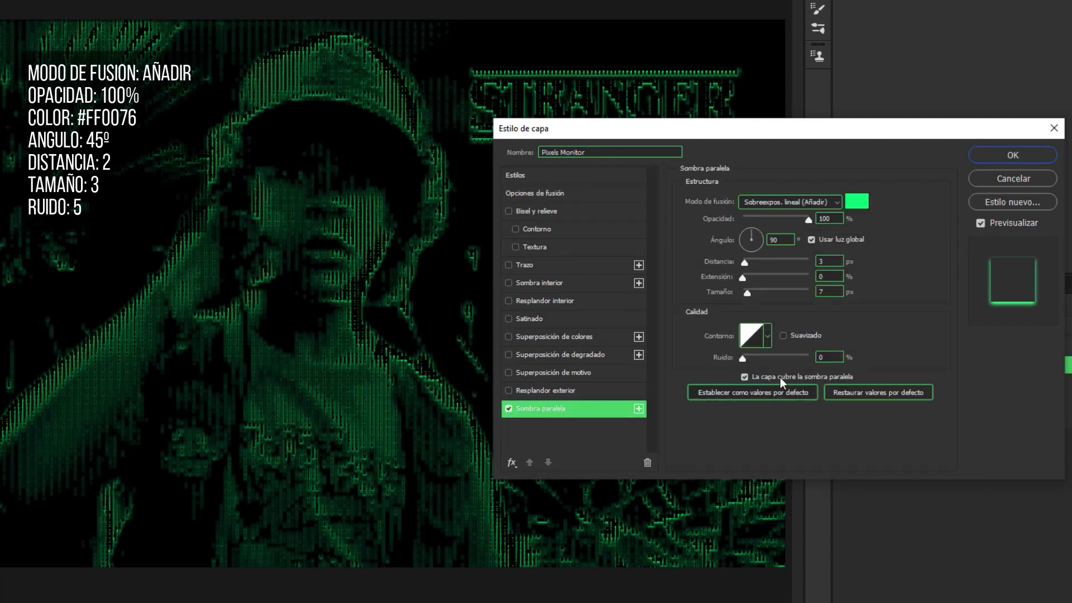
# Step: Uncheck 'Layer Knocks Out Drop Shadow' and set the shadow angle to 45° and distance 2
pyautogui.click(744, 378)
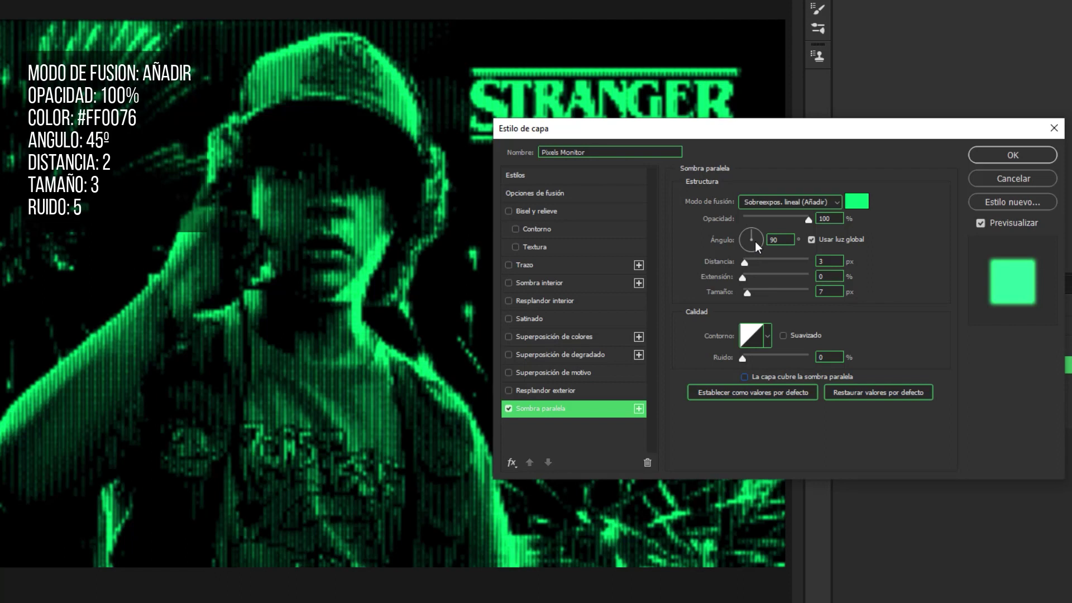
pyautogui.click(775, 240)
pyautogui.write('45')
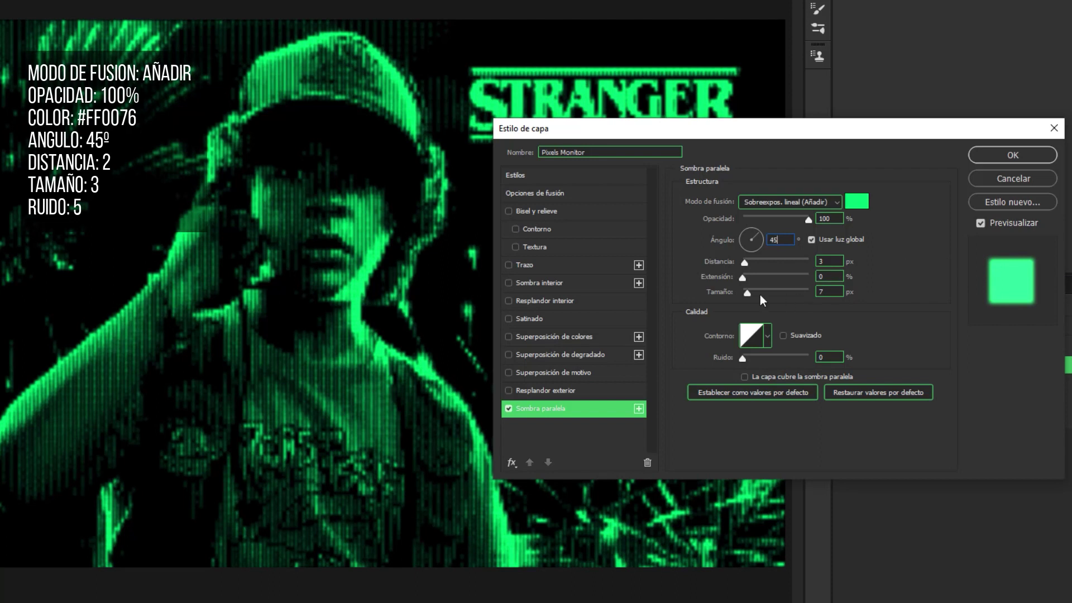
pyautogui.moveTo(832, 261); pyautogui.dragTo(813, 263)
pyautogui.write('2')
# Step: Set the shadow size to 3 and noise to 5%, and add a second drop shadow
pyautogui.doubleClick(831, 291)
pyautogui.write('3')
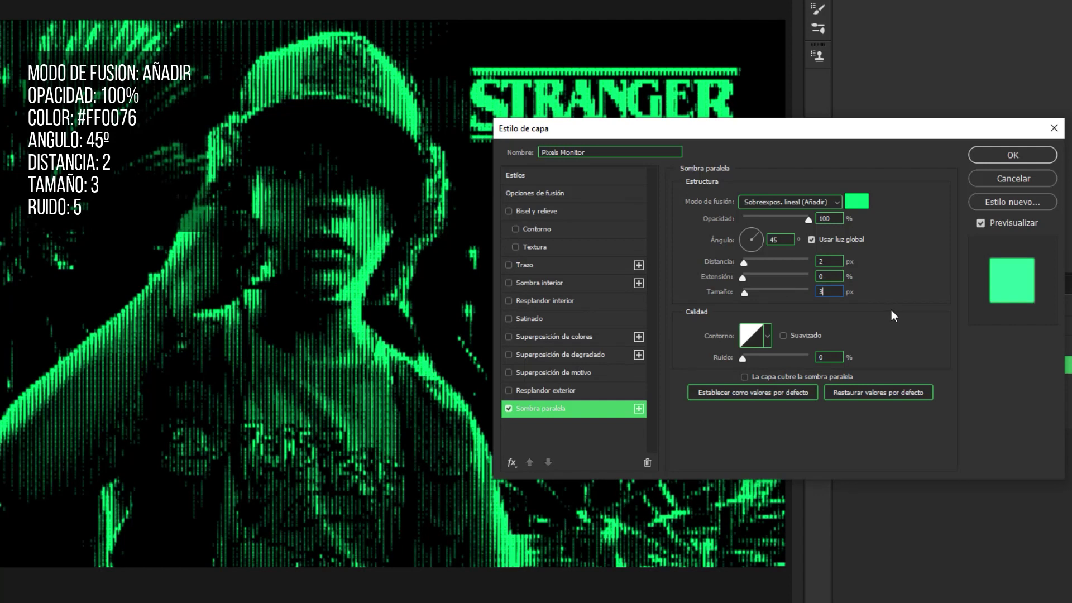
pyautogui.doubleClick(830, 355)
pyautogui.write('5')
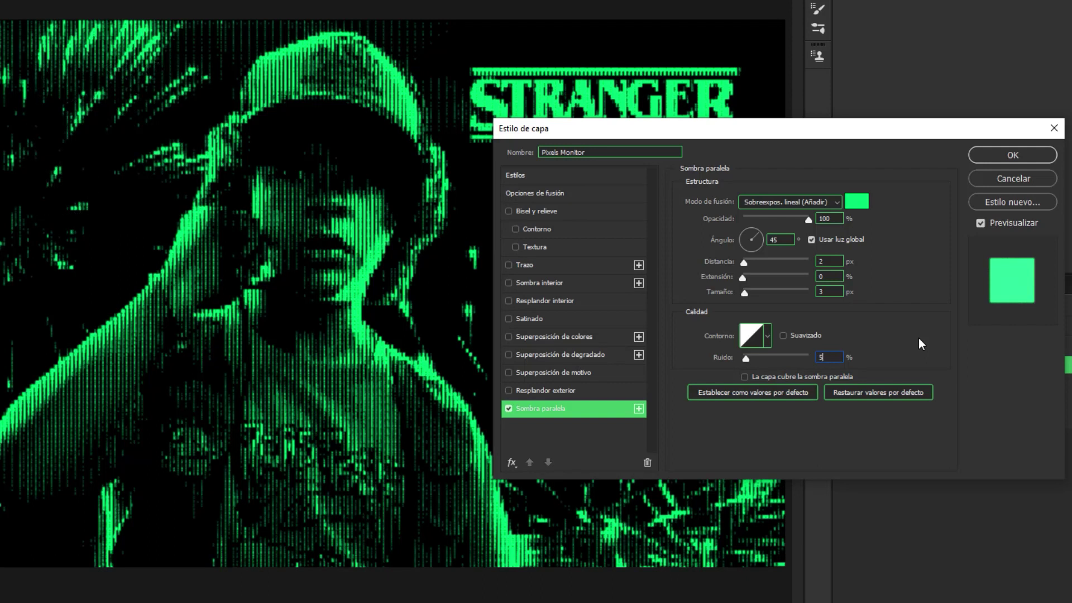
pyautogui.click(638, 409)
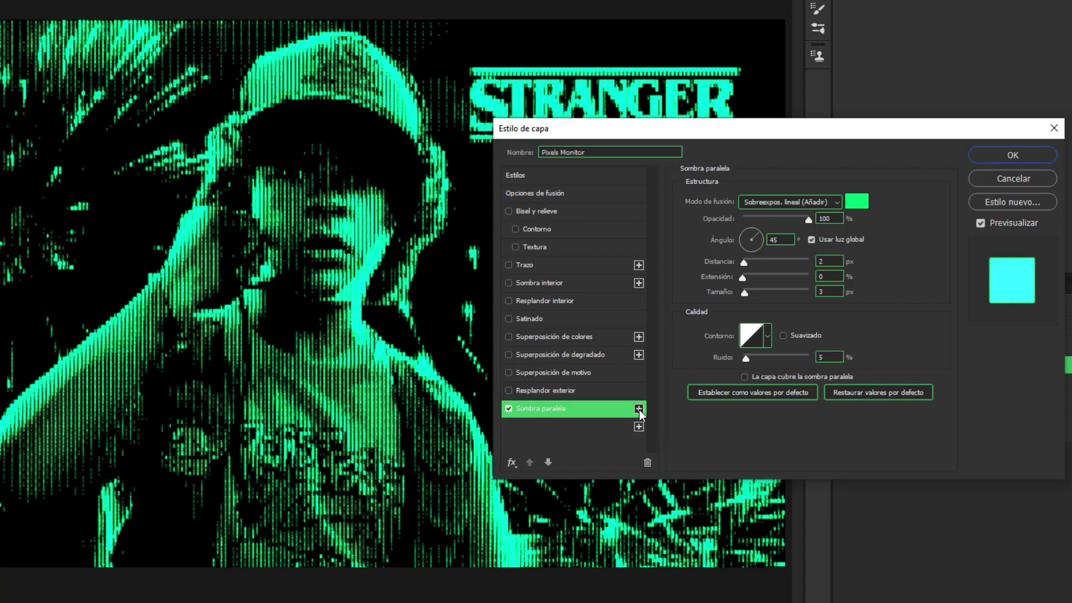
# Step: Make the upper drop shadow lime #84ff00 at 50% opacity
pyautogui.click(610, 427)
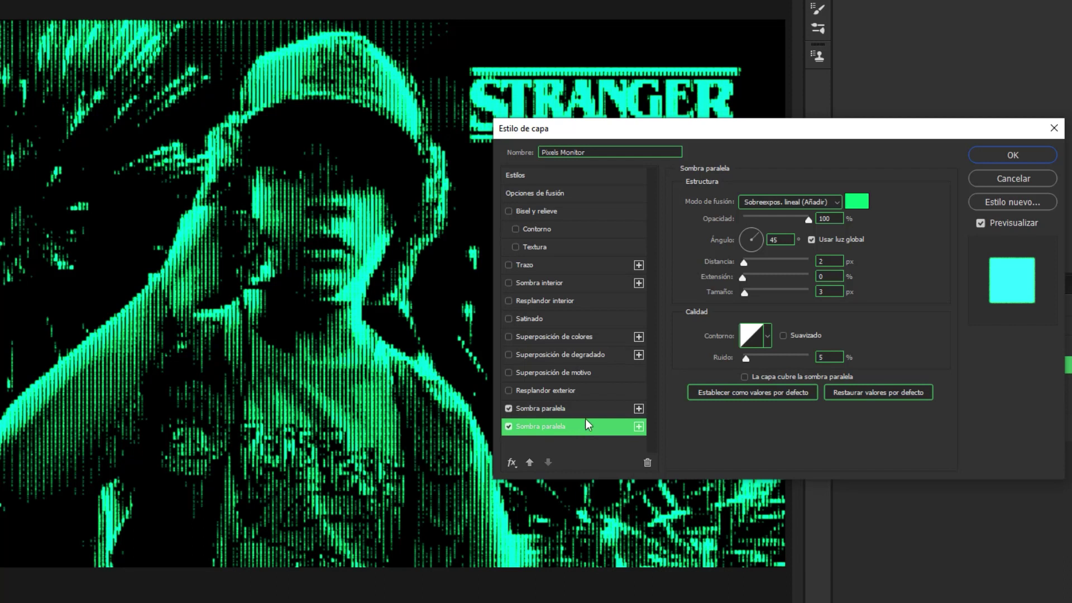
pyautogui.click(591, 413)
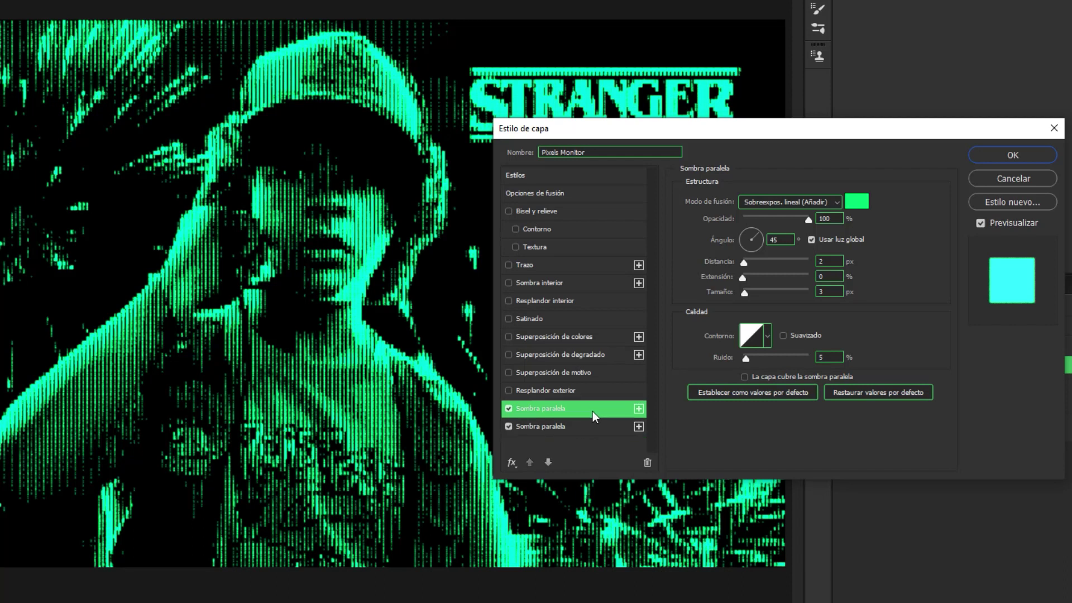
pyautogui.click(860, 202)
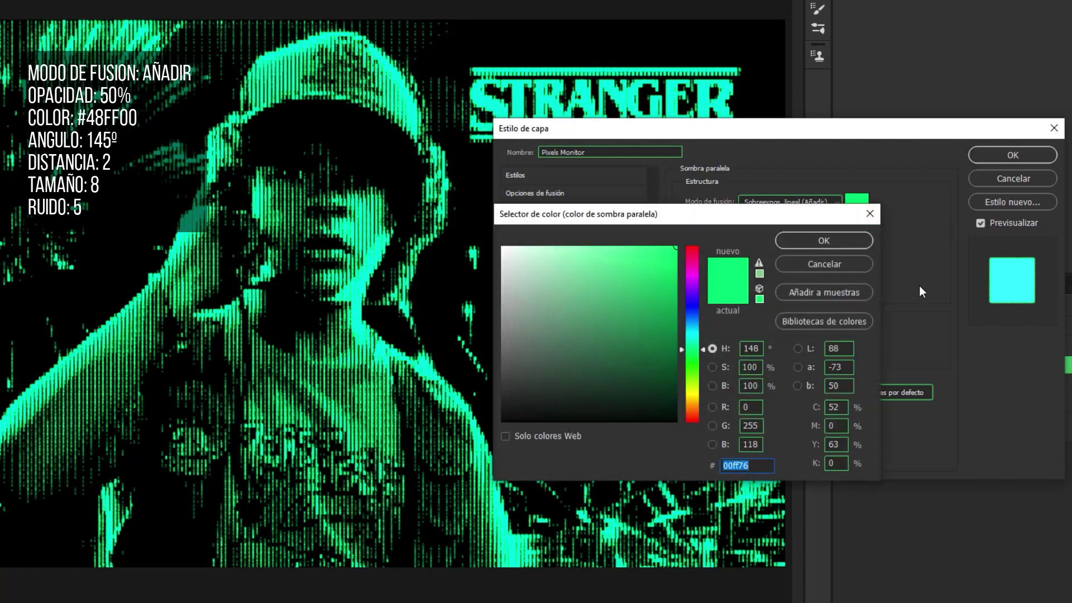
pyautogui.write('84ff00')
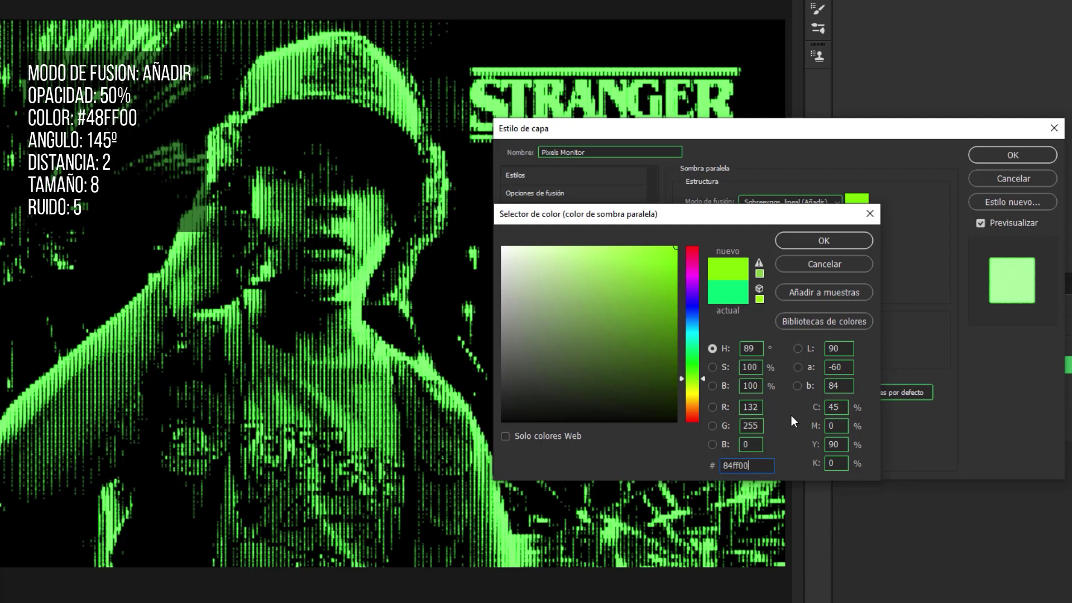
pyautogui.click(836, 242)
pyautogui.doubleClick(829, 218)
pyautogui.write('50')
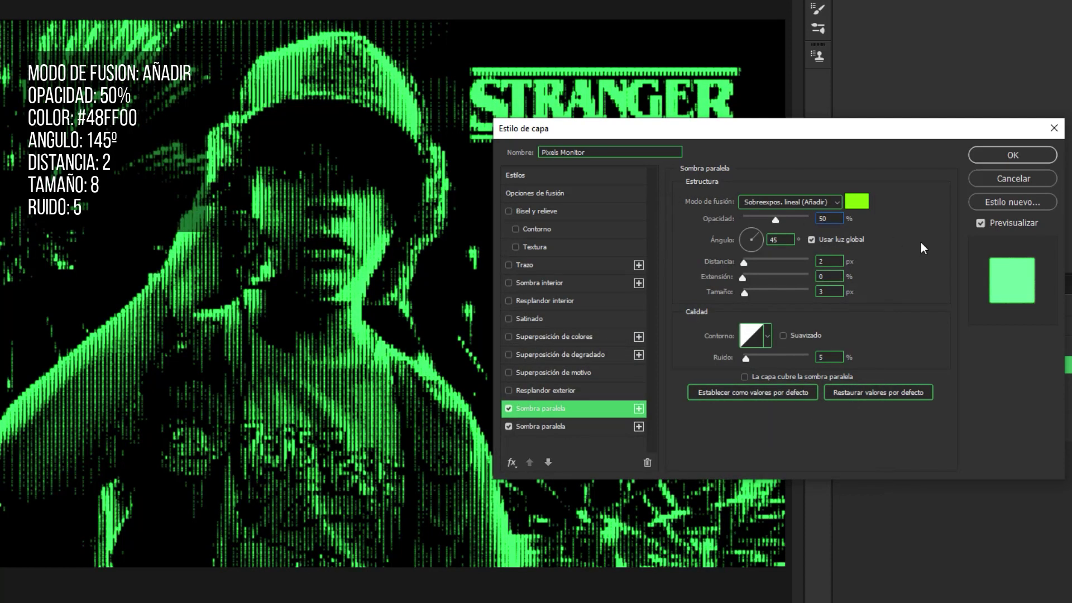
# Step: Turn off Use Global Light and give the shadow a 145° angle and 8 px size
pyautogui.click(812, 240)
pyautogui.doubleClick(782, 239)
pyautogui.write('145')
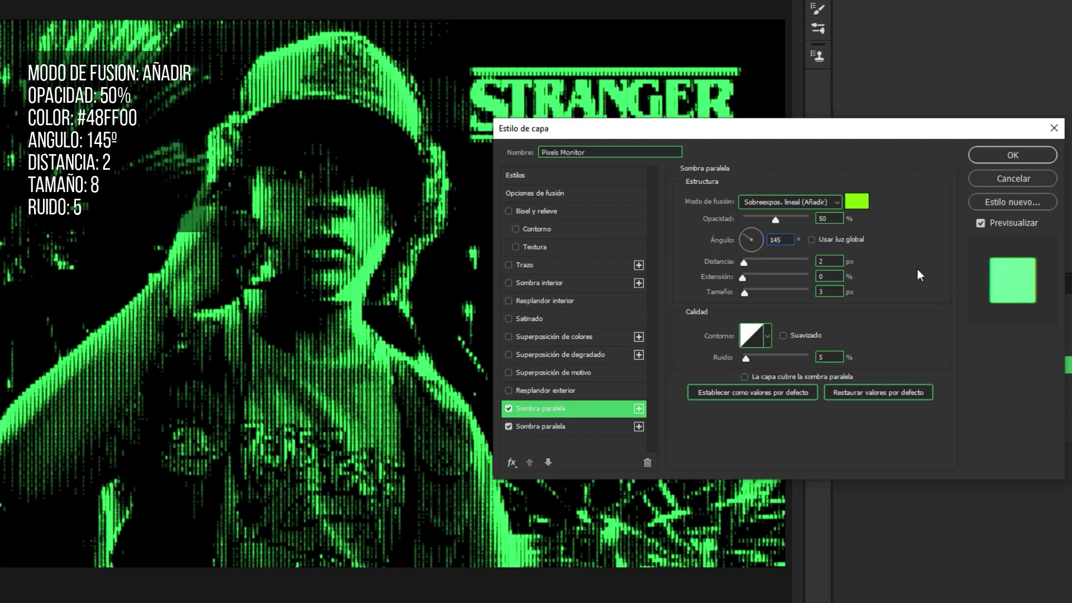
pyautogui.doubleClick(832, 292)
pyautogui.write('8')
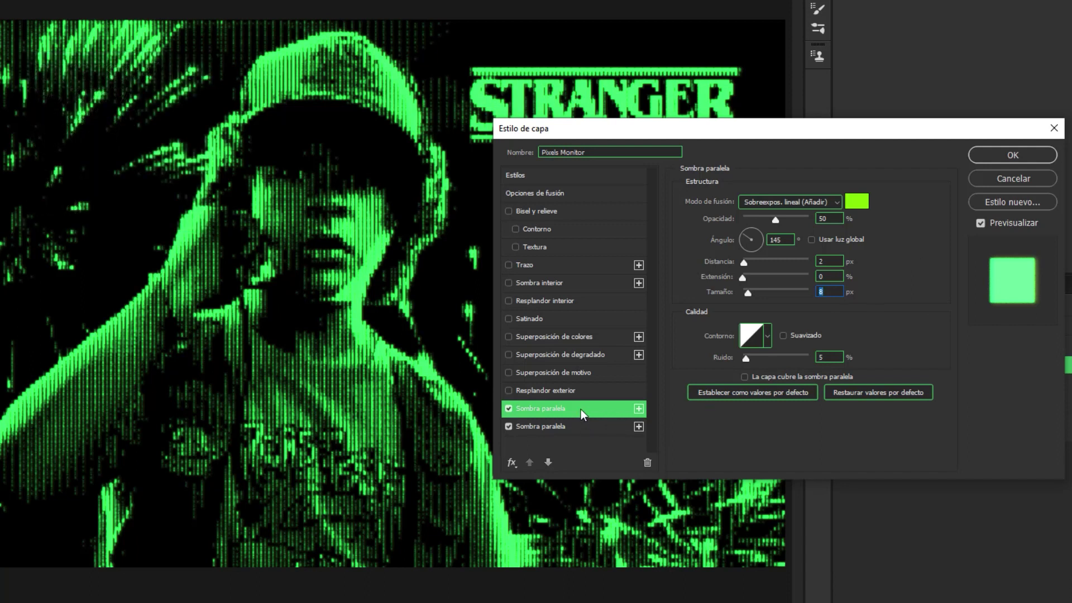
# Step: Add a third drop shadow coloured yellow #ffd632
pyautogui.click(638, 408)
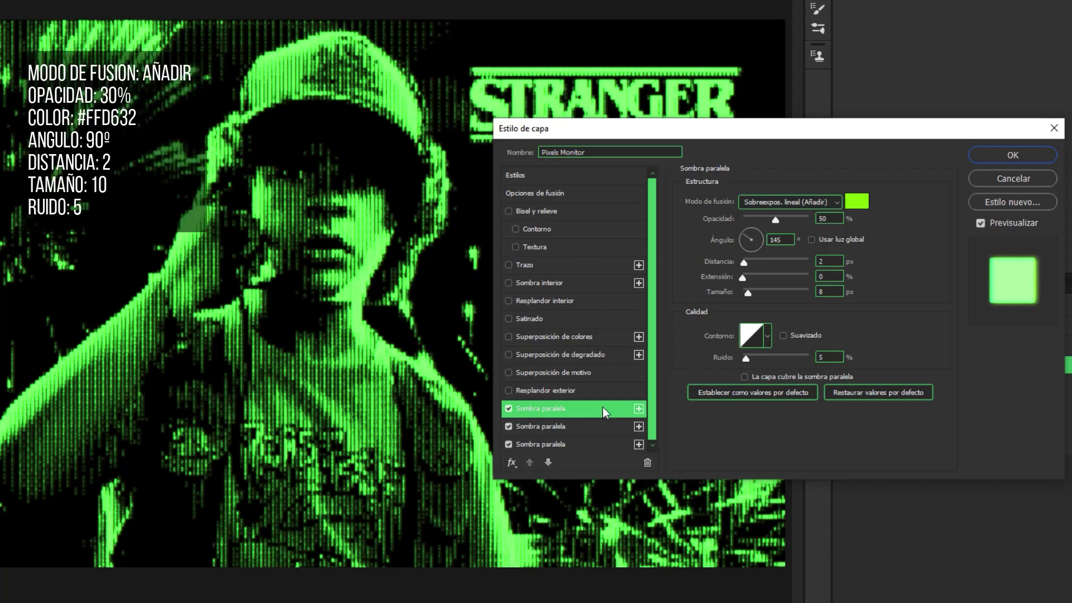
pyautogui.click(856, 203)
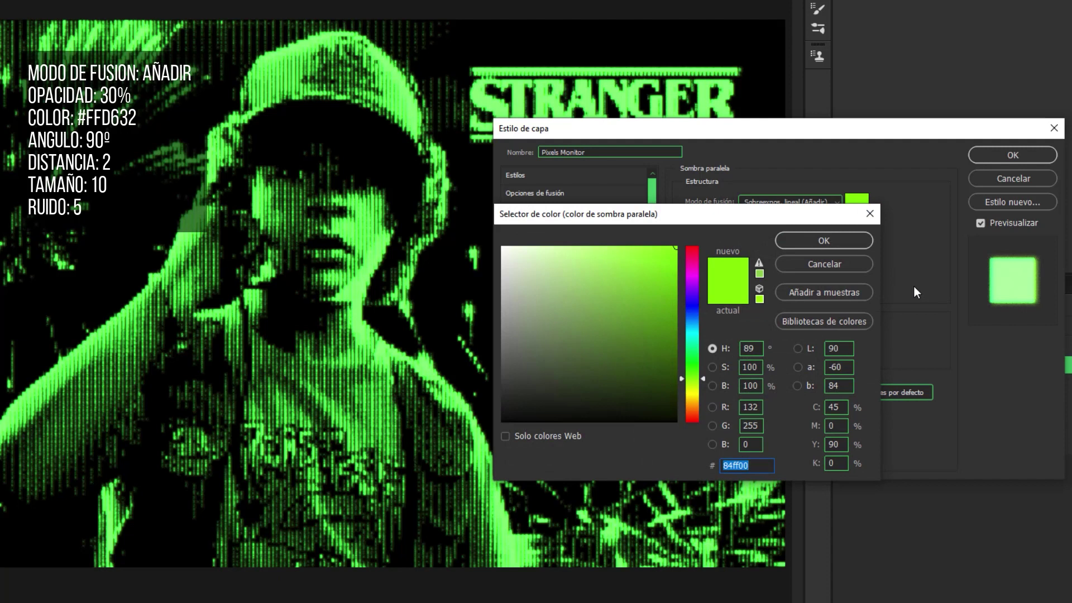
pyautogui.write('ff')
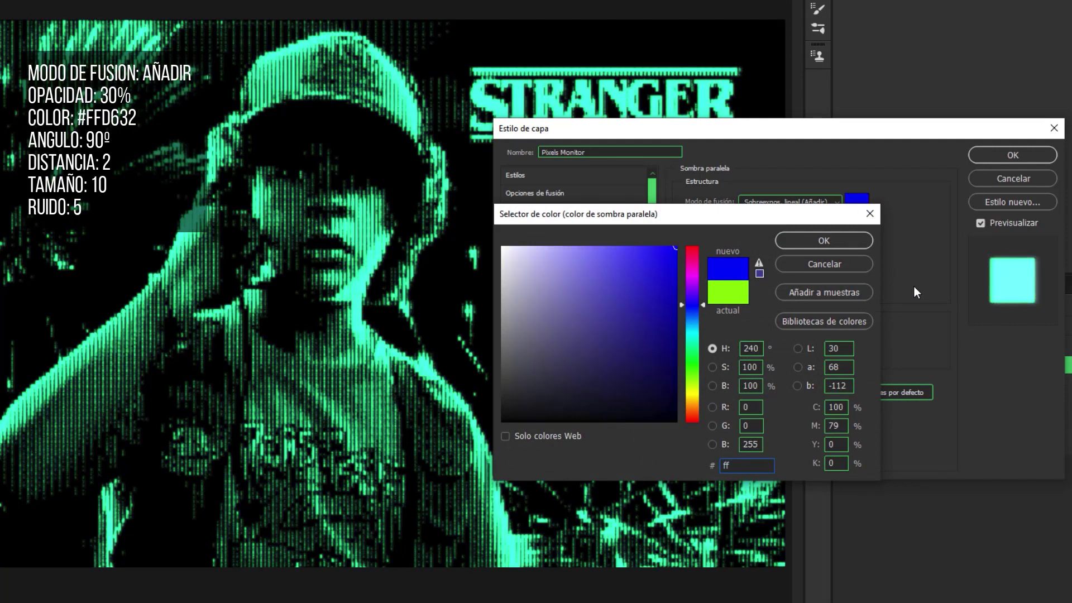
pyautogui.write('d632')
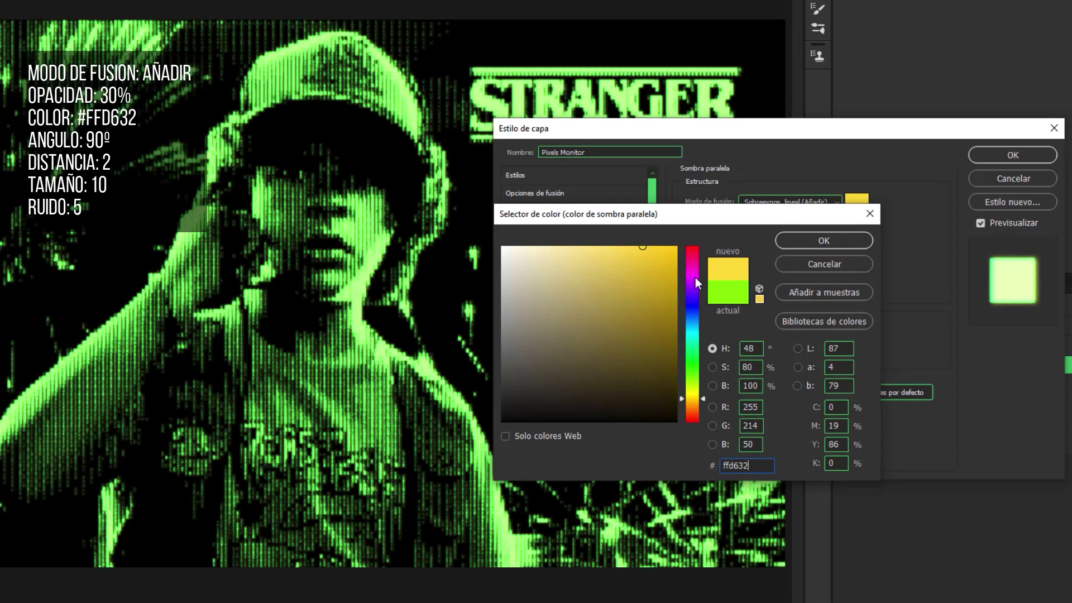
pyautogui.click(828, 244)
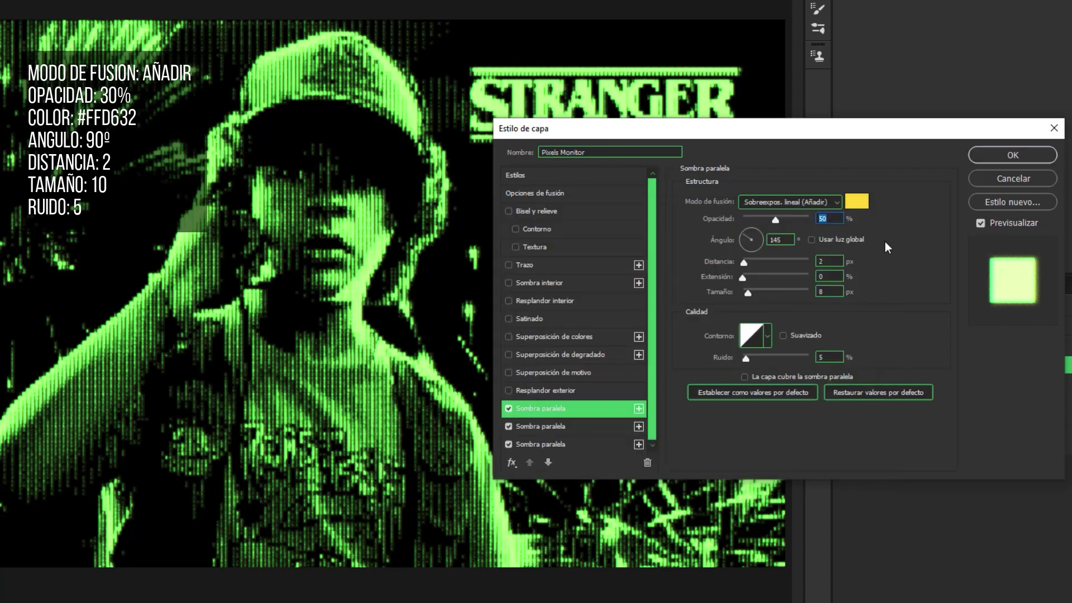
# Step: Set the third shadow to 30% opacity, 10 px size and 90° angle
pyautogui.write('30')
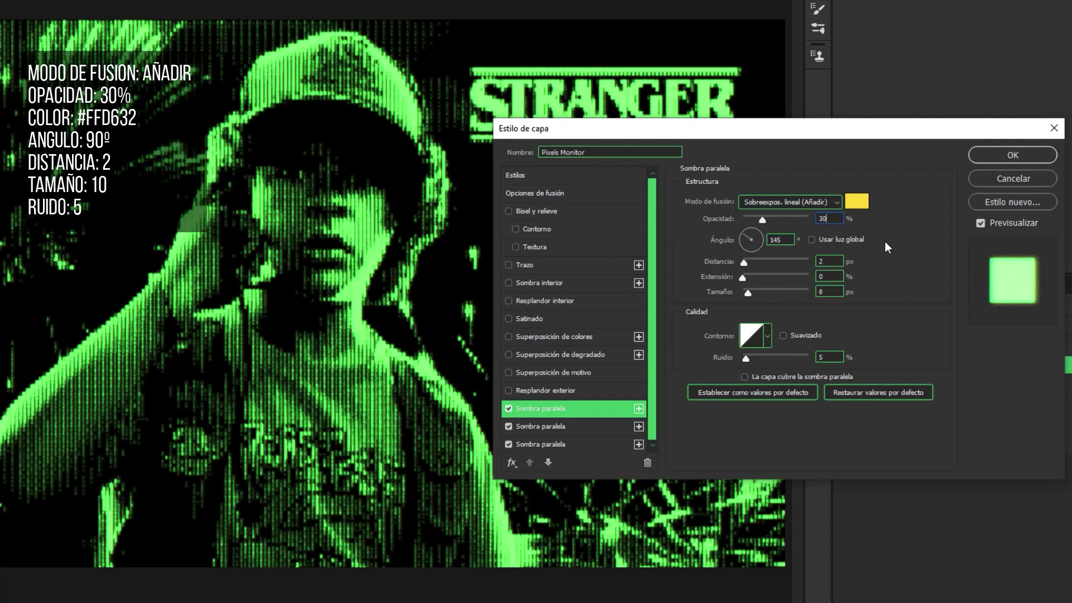
pyautogui.press('Tab')
pyautogui.press('Tab')
pyautogui.press('Tab')
pyautogui.write('10')
pyautogui.hotkey('shift', 'Tab')
pyautogui.hotkey('shift', 'Tab')
pyautogui.hotkey('shift', 'Tab')
pyautogui.write('90')
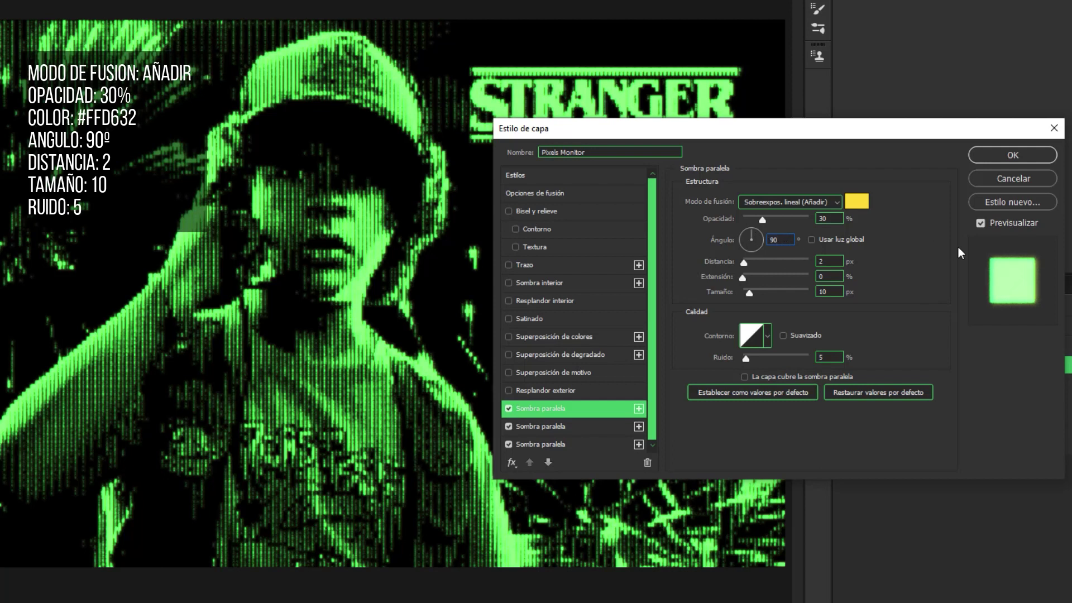
pyautogui.hotkey('ctrl', 'a')
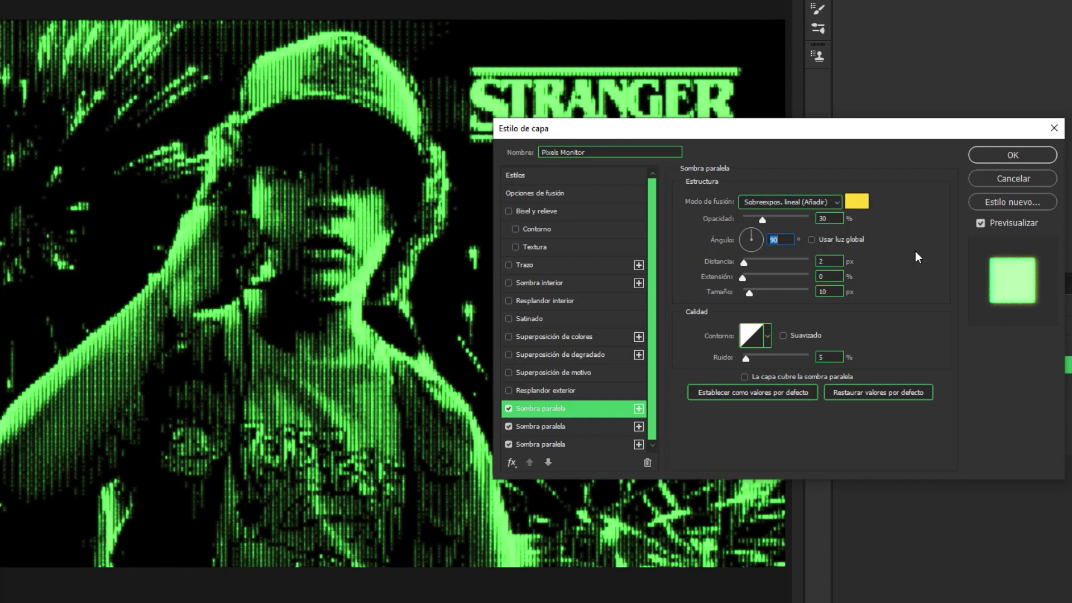
# Step: Add a Linear Dodge (Sobreexpos. lineal) inner glow at 20% opacity to Pixels Monitor and apply the style
pyautogui.click(572, 300)
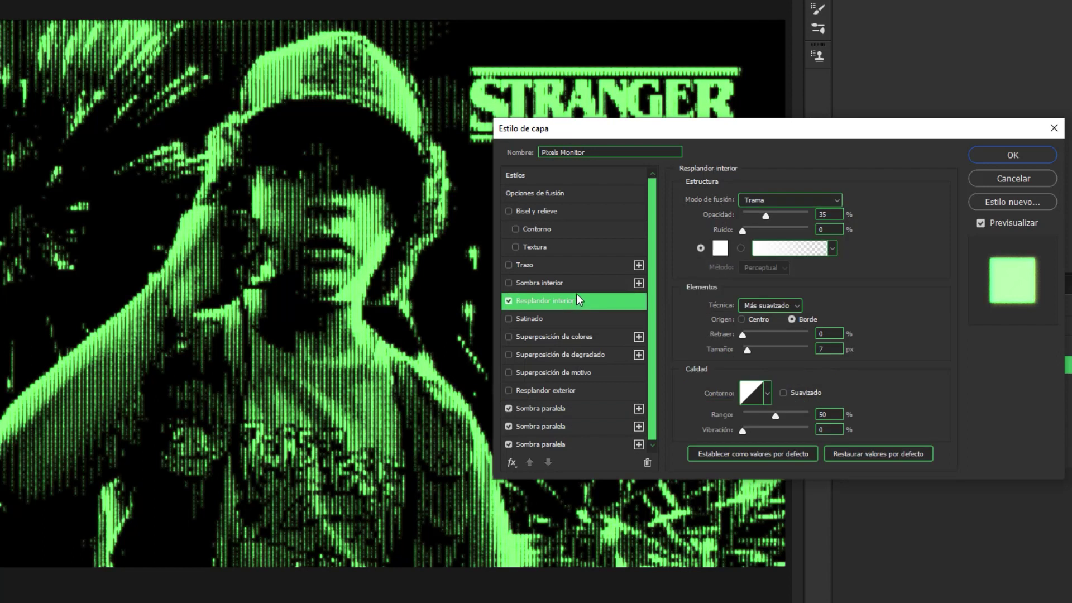
pyautogui.click(812, 202)
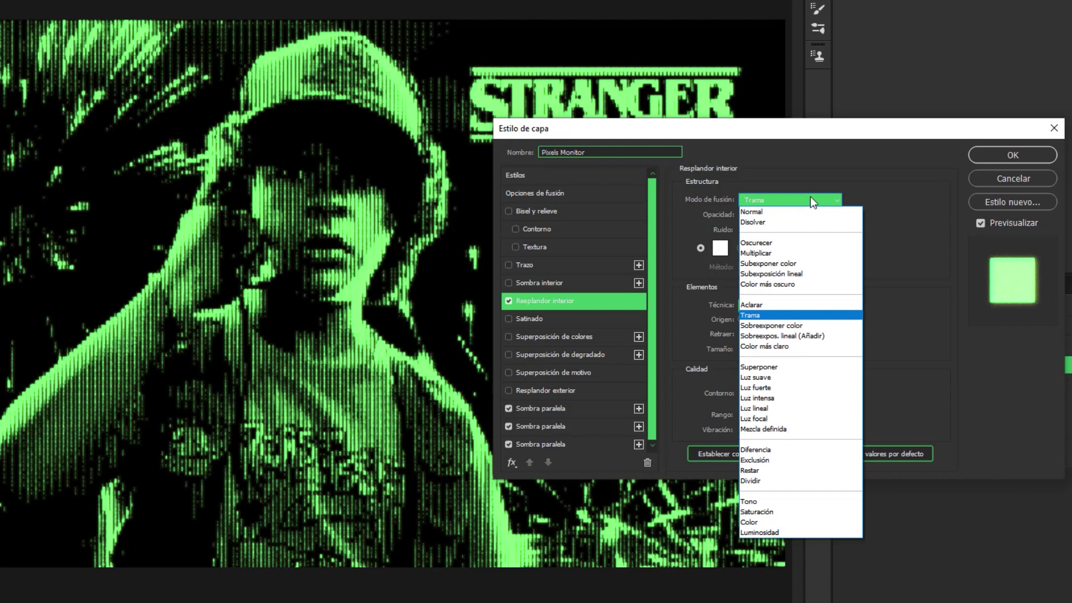
pyautogui.click(836, 341)
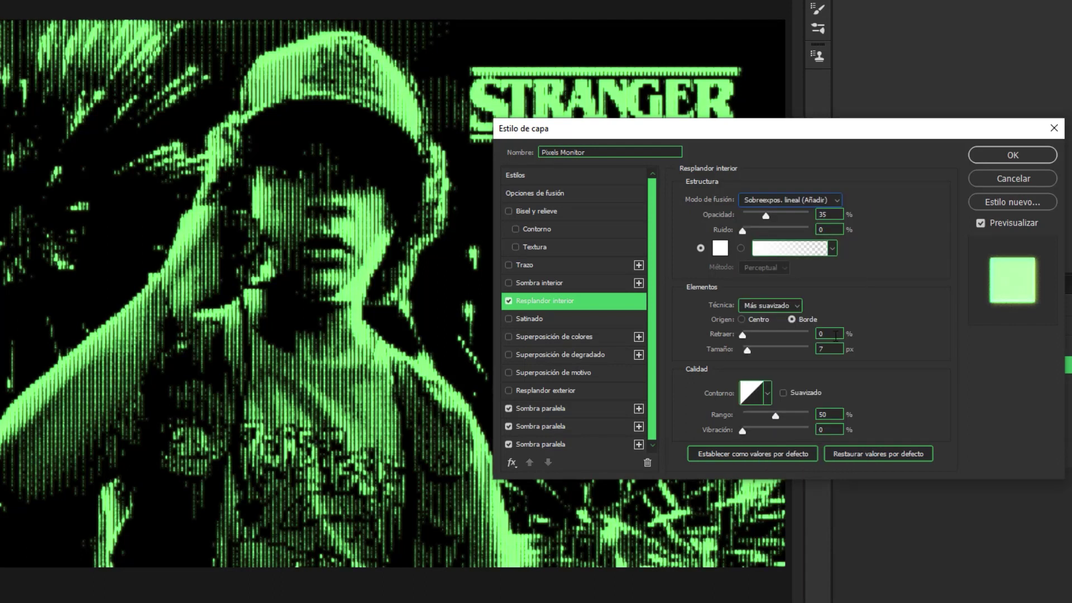
pyautogui.click(830, 214)
pyautogui.write('20')
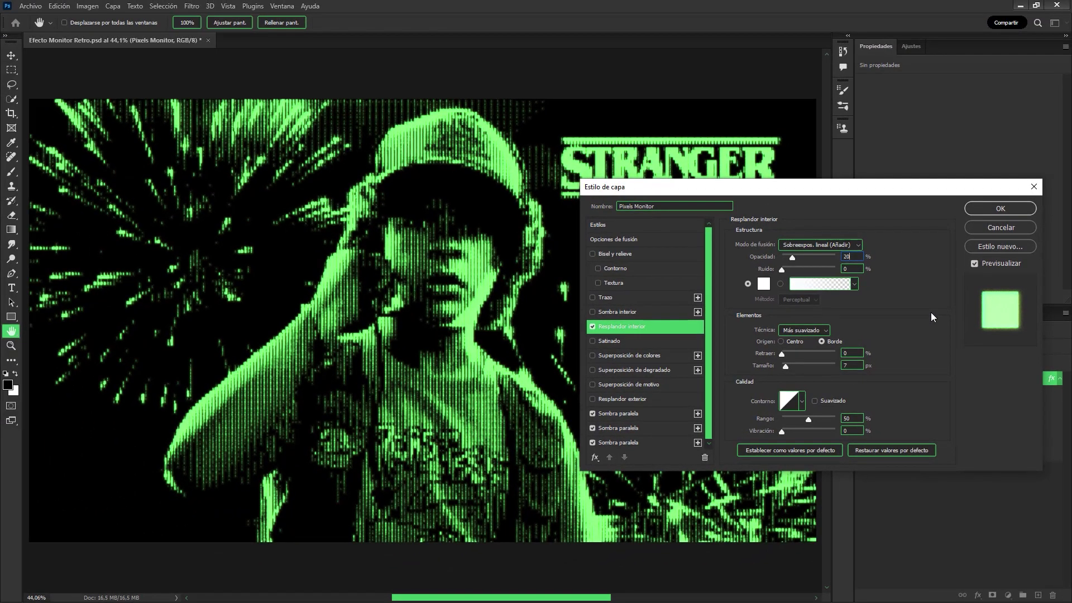
pyautogui.hotkey('ctrl', 'a')
pyautogui.click(593, 327)
pyautogui.click(593, 327)
pyautogui.click(1000, 208)
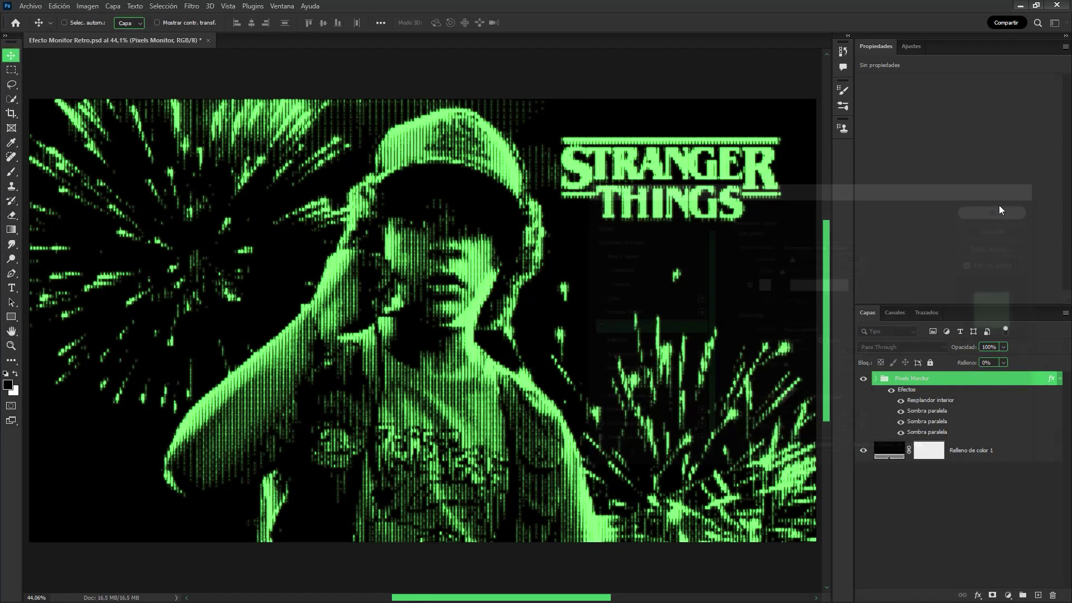
# Step: Select the whole canvas, Copy Merged, and paste it as the new layer Capa 1
pyautogui.click(1059, 378)
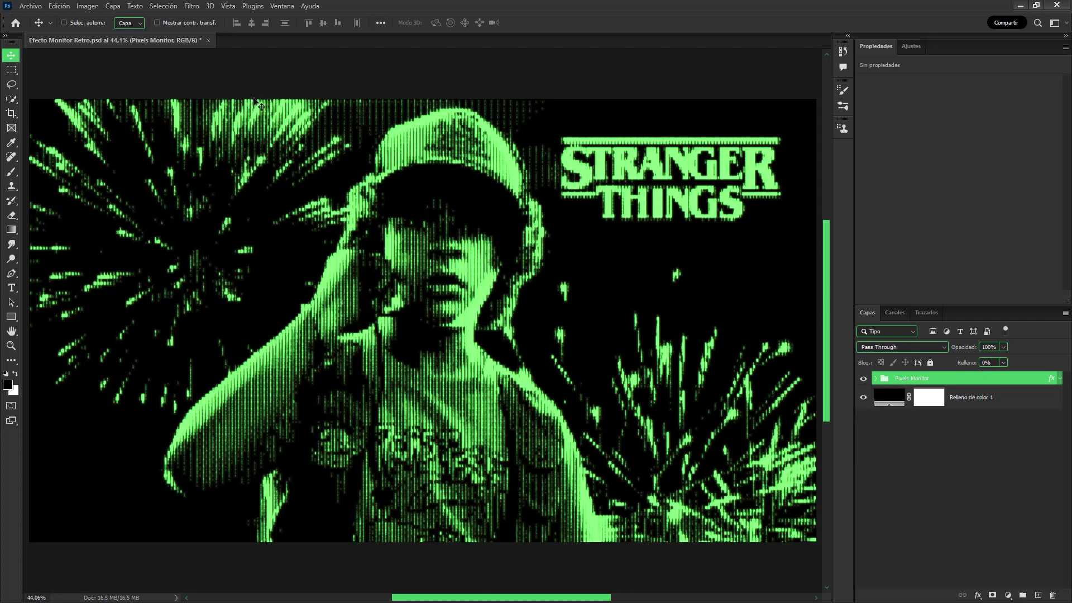
pyautogui.click(170, 7)
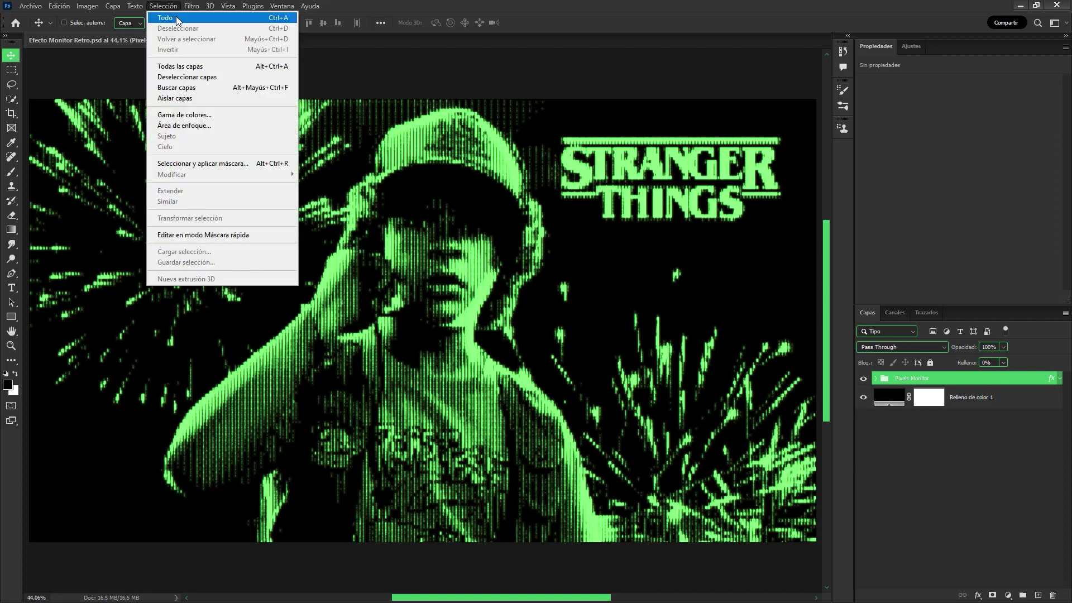
pyautogui.click(177, 20)
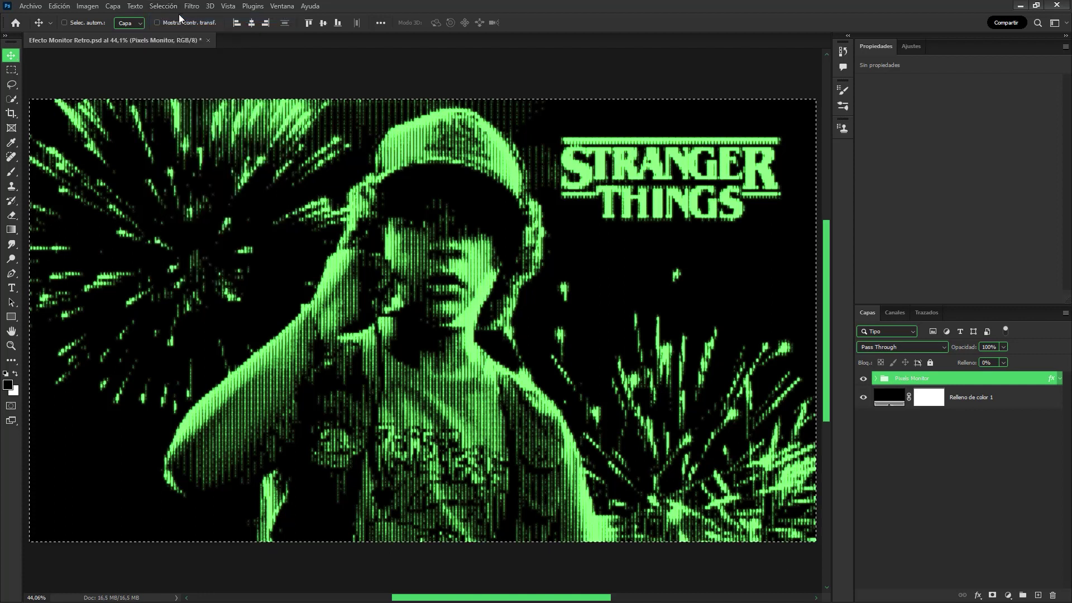
pyautogui.click(55, 6)
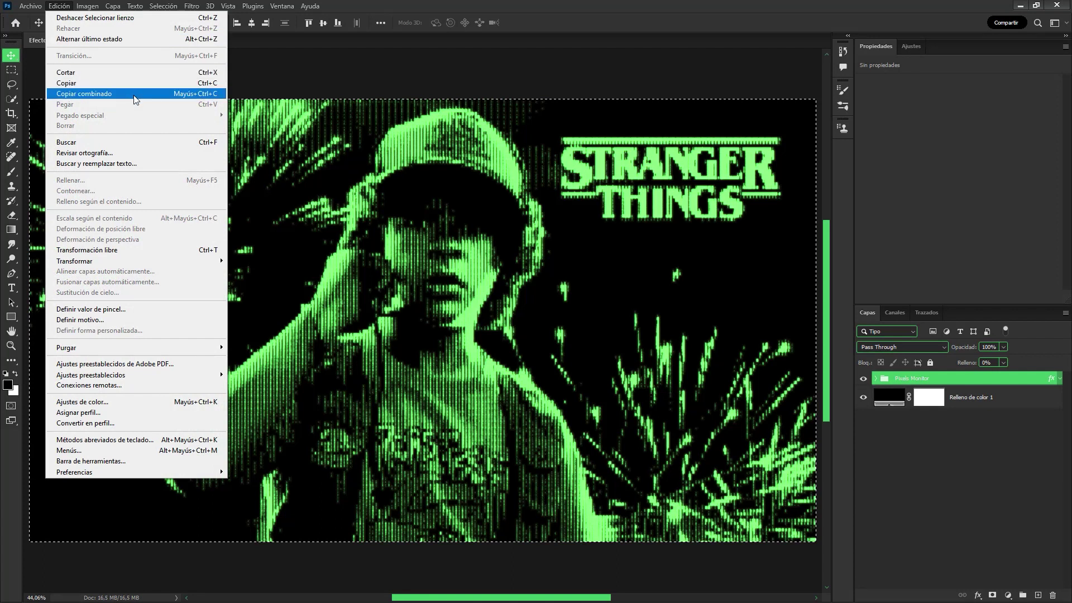
pyautogui.click(134, 96)
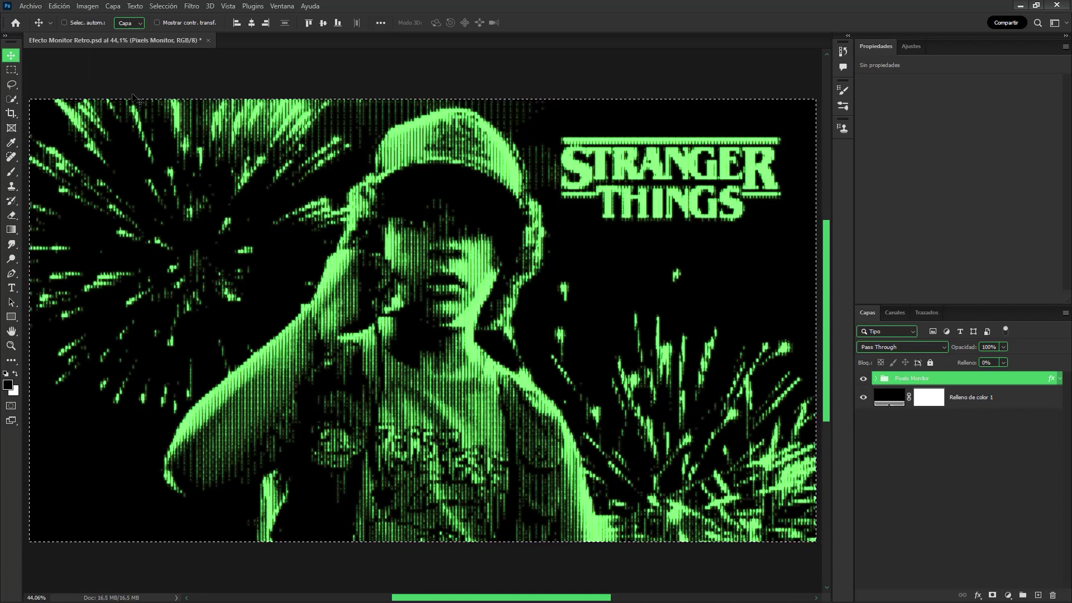
pyautogui.click(59, 6)
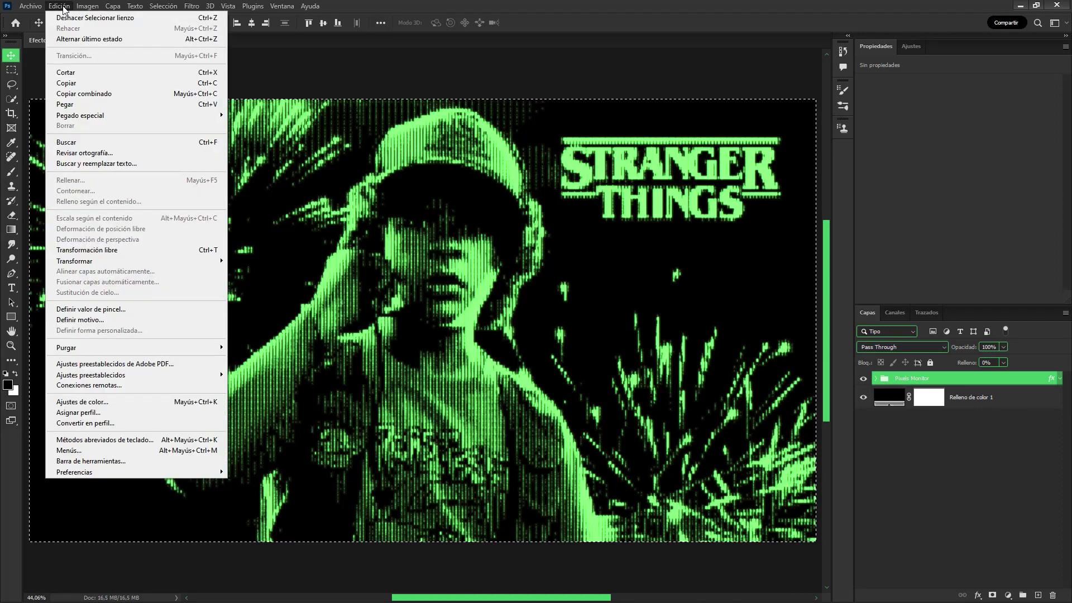
pyautogui.click(92, 105)
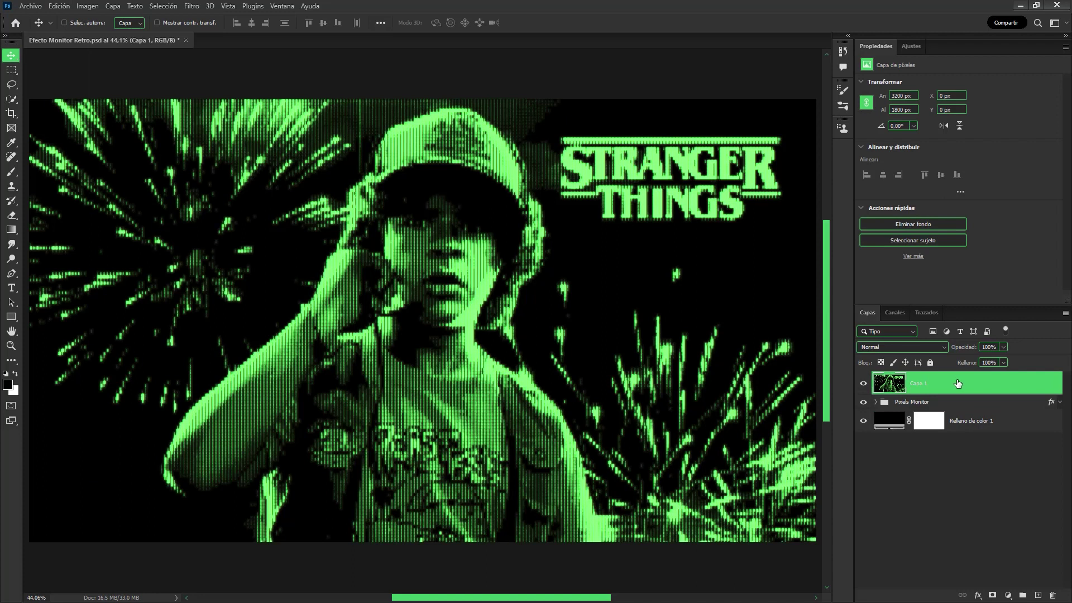
# Step: Duplicate Capa 1 and exclude the blue channel from Capa 1's blending options
pyautogui.hotkey('ctrl', 'j')
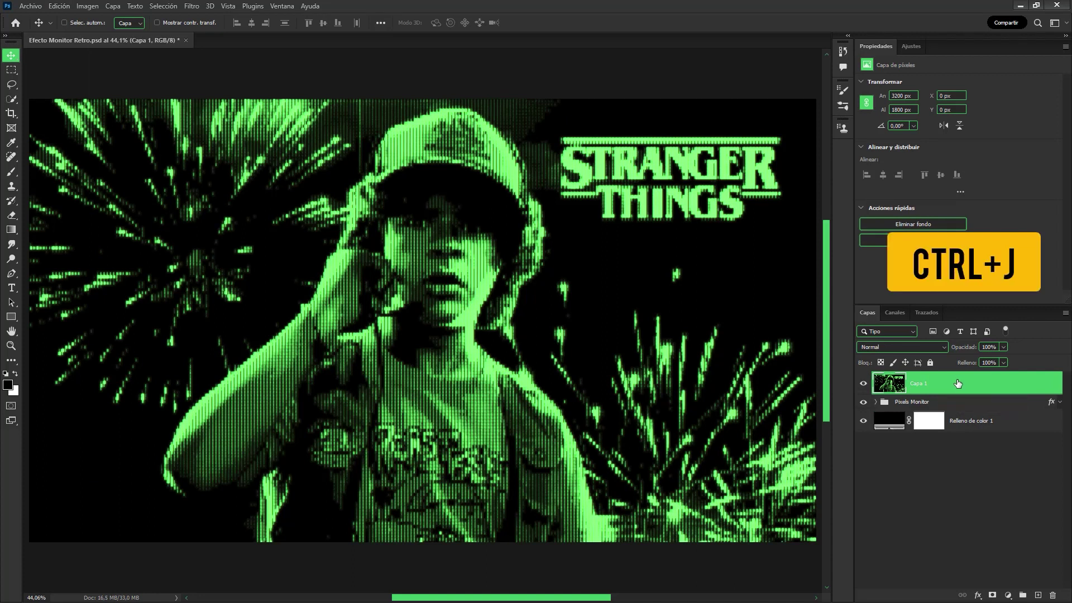
pyautogui.hotkey('ctrl', 'j')
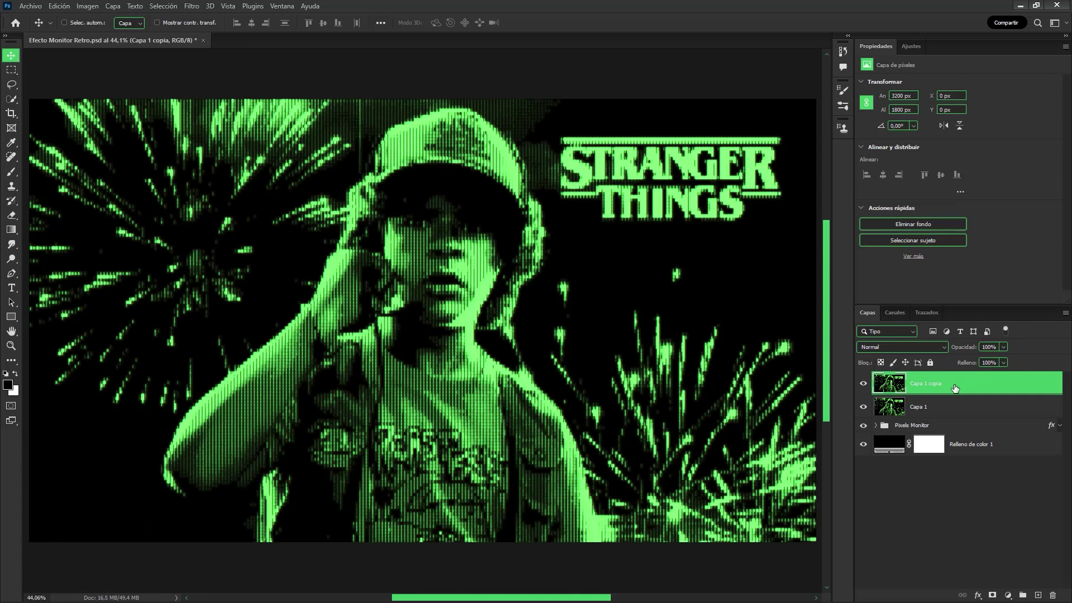
pyautogui.click(949, 414)
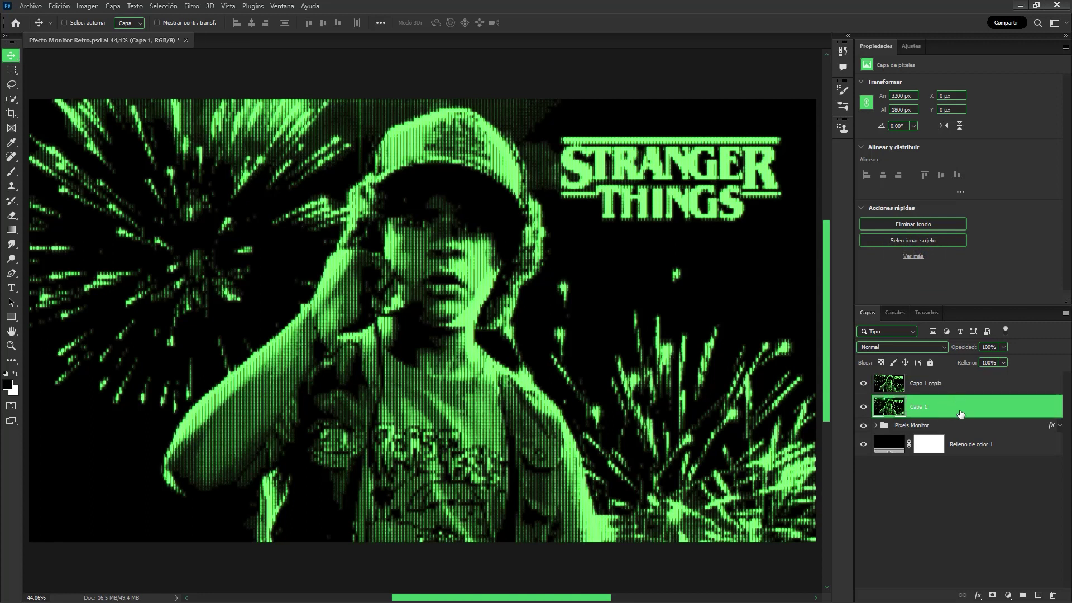
pyautogui.doubleClick(960, 411)
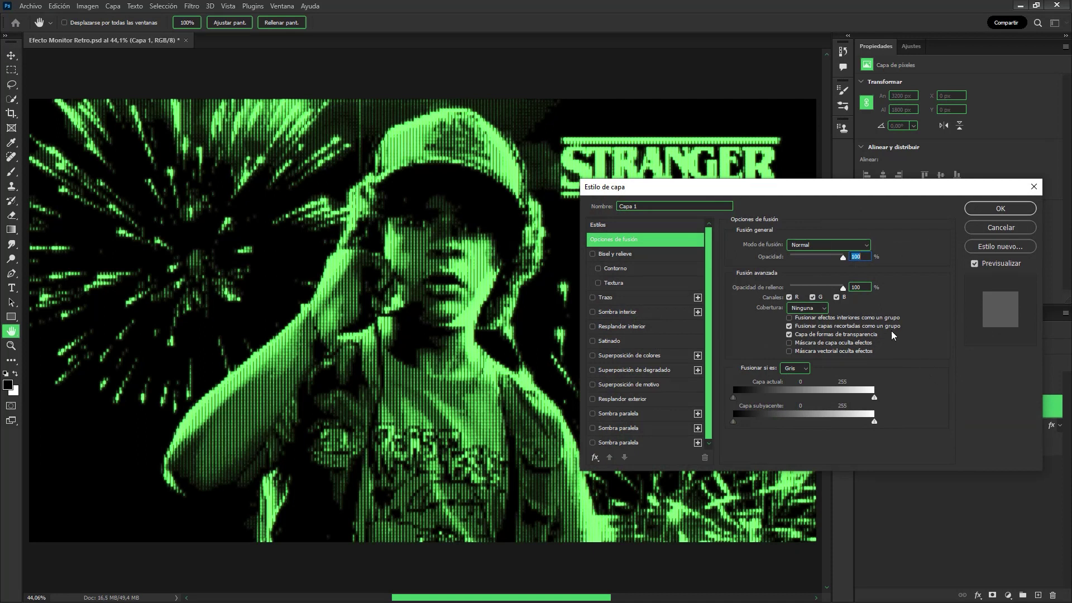
pyautogui.click(837, 297)
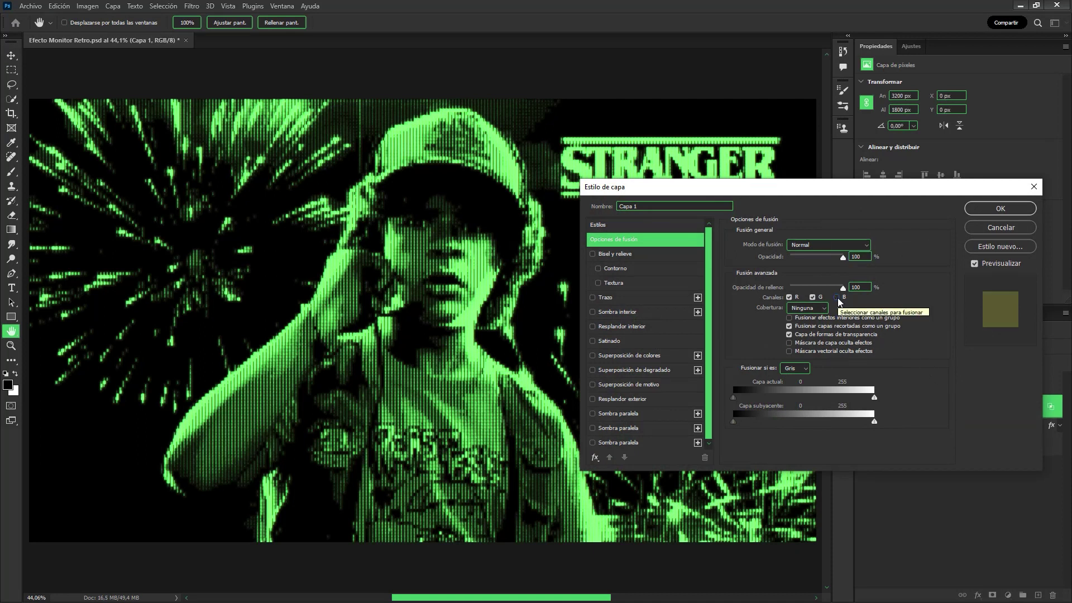
pyautogui.click(999, 211)
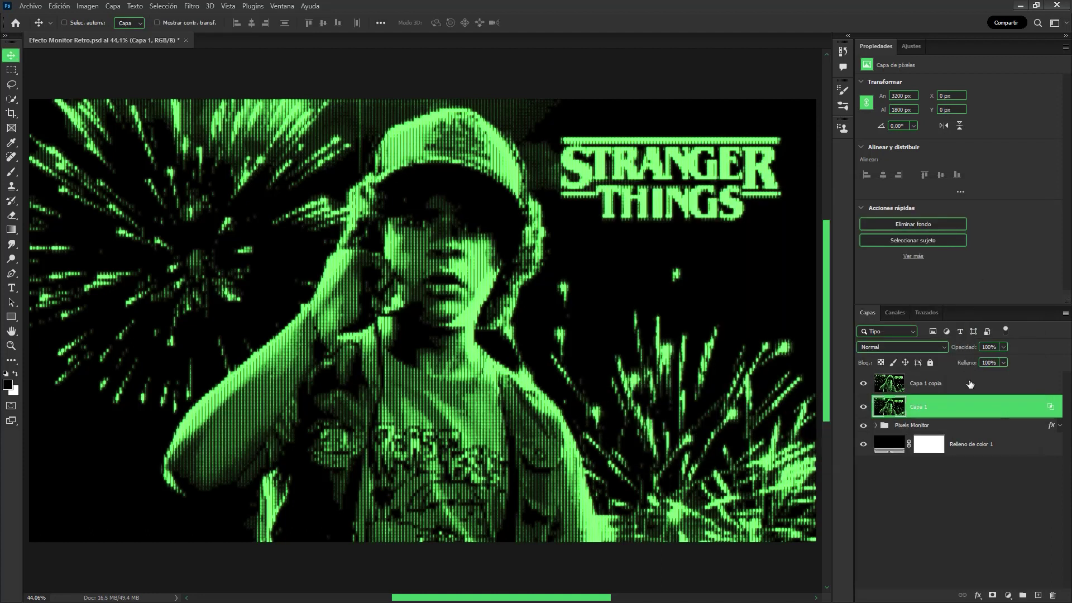
# Step: Limit Capa 1 copia to the blue channel by unchecking R and G
pyautogui.click(972, 384)
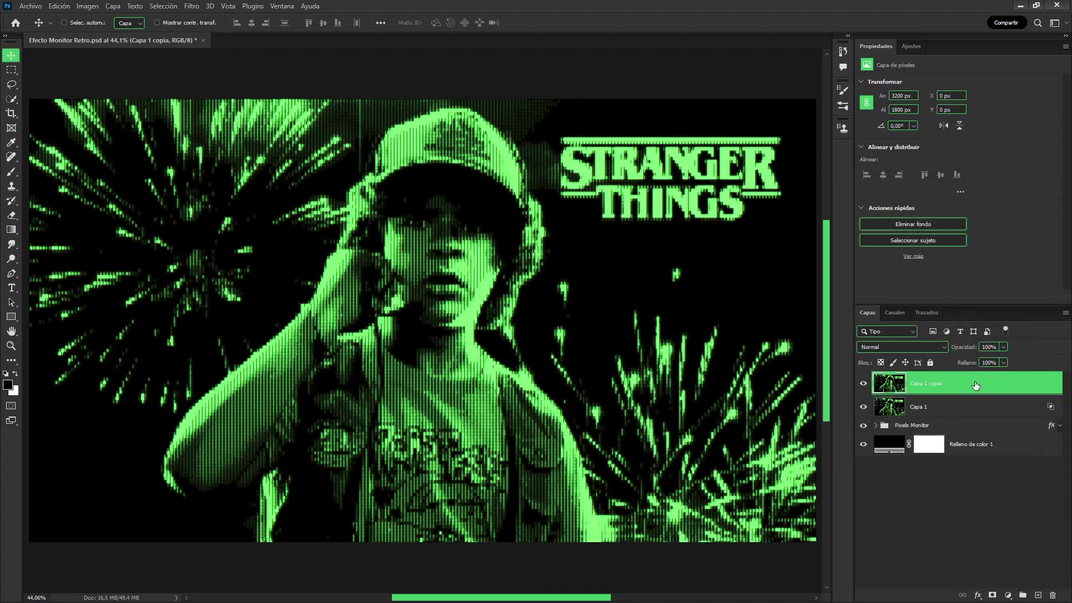
pyautogui.doubleClick(975, 383)
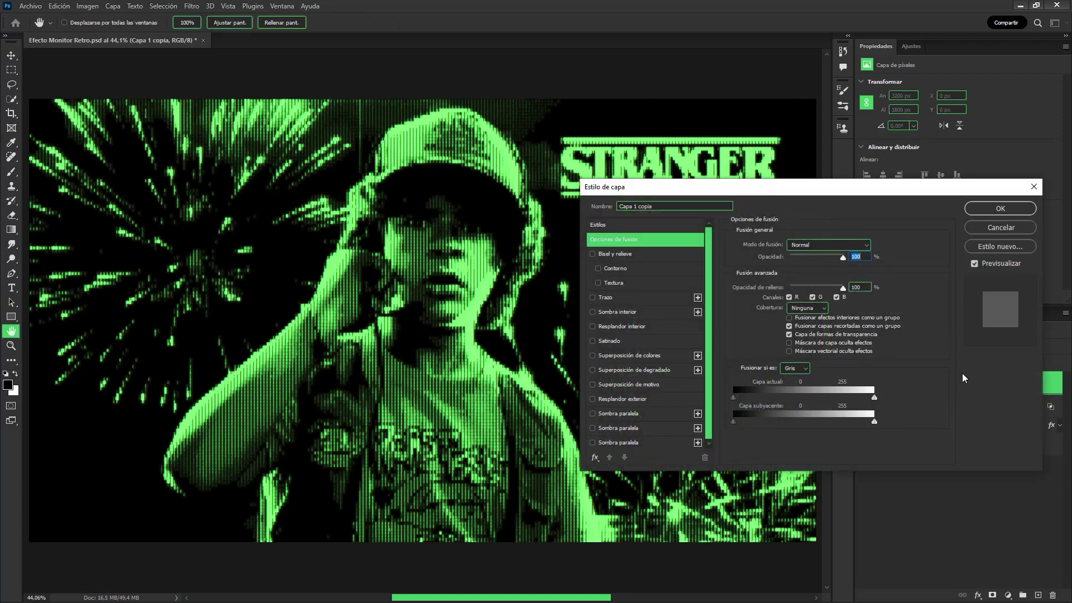
pyautogui.click(789, 297)
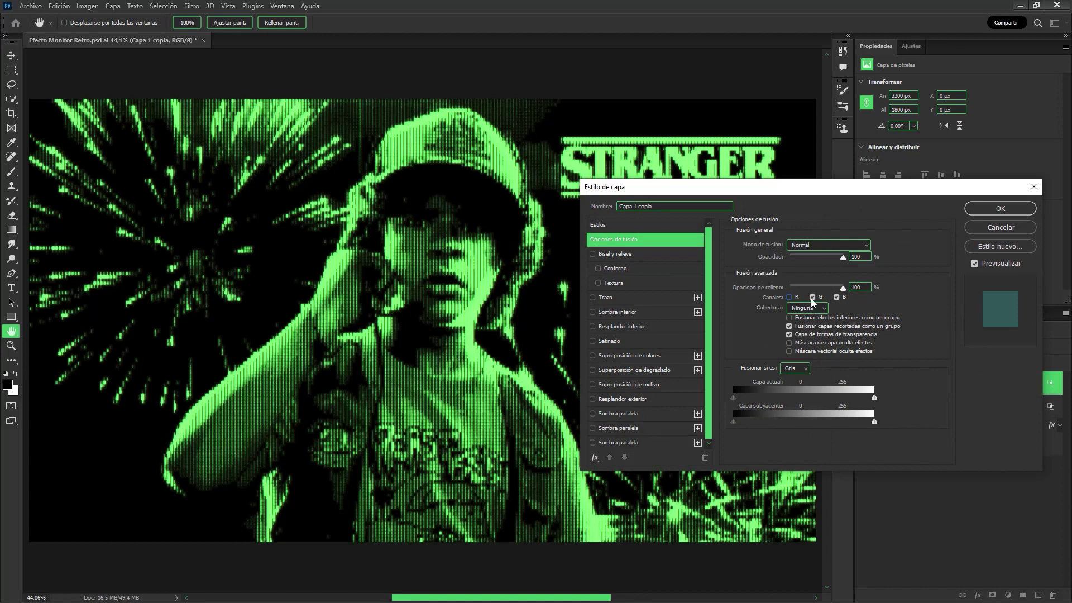
pyautogui.click(812, 297)
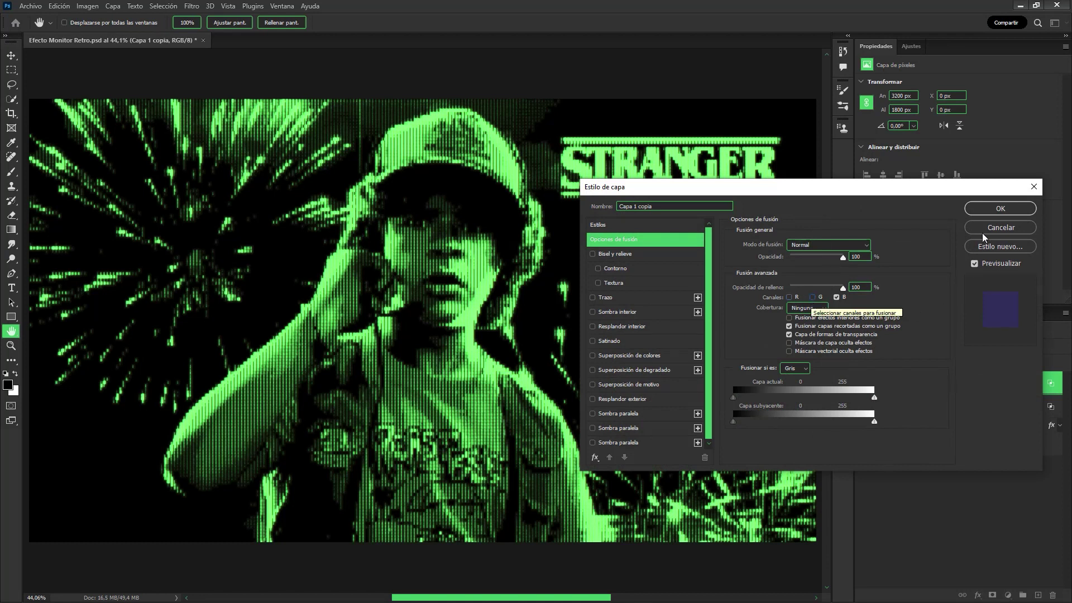
pyautogui.click(984, 210)
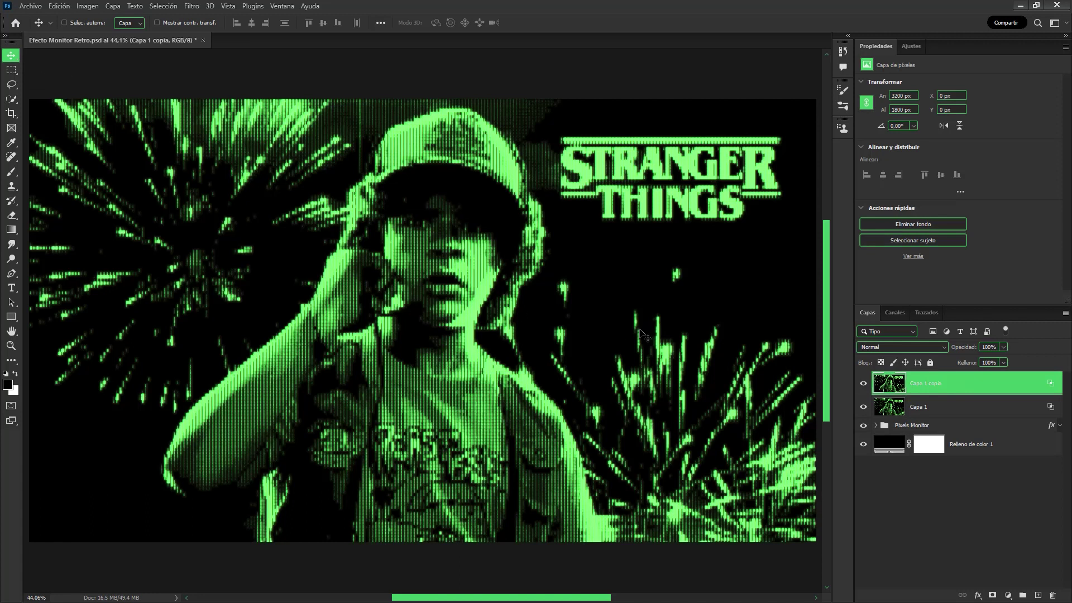
# Step: Offset Capa 1 copia 6 px right and Capa 1 4 px left
pyautogui.click(982, 411)
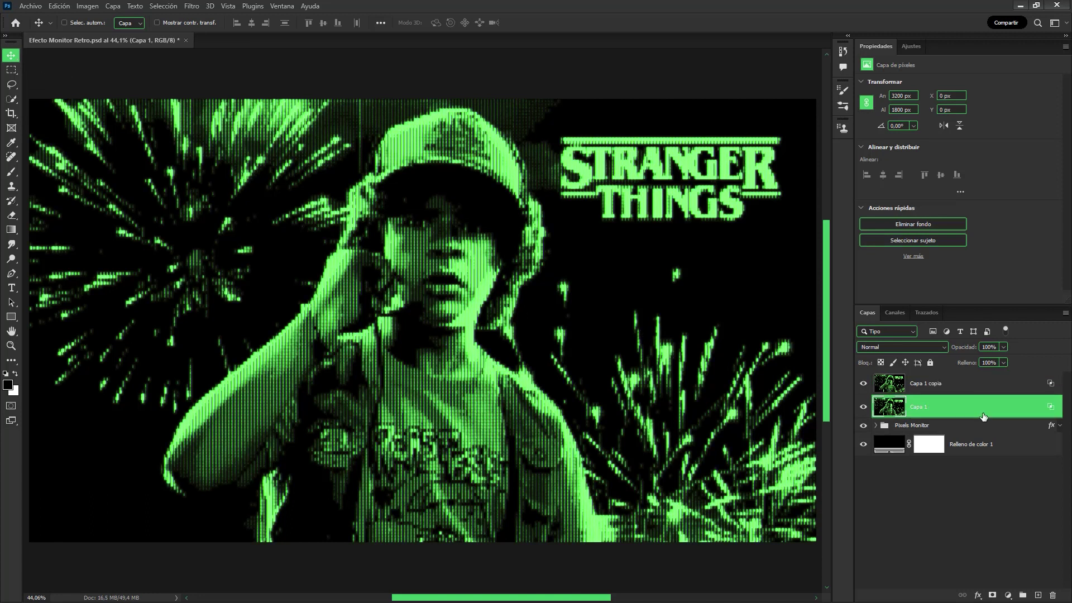
pyautogui.press('Left')
pyautogui.press('Left')
pyautogui.press('Left')
pyautogui.click(983, 384)
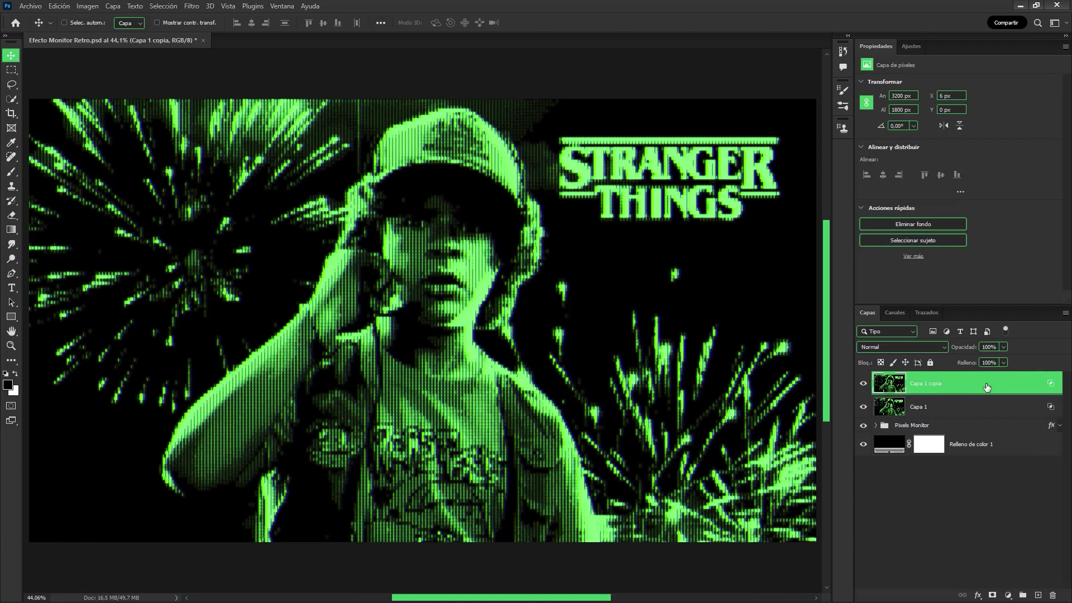
pyautogui.scroll(5, 492, 274)
pyautogui.scroll(3, 564, 335)
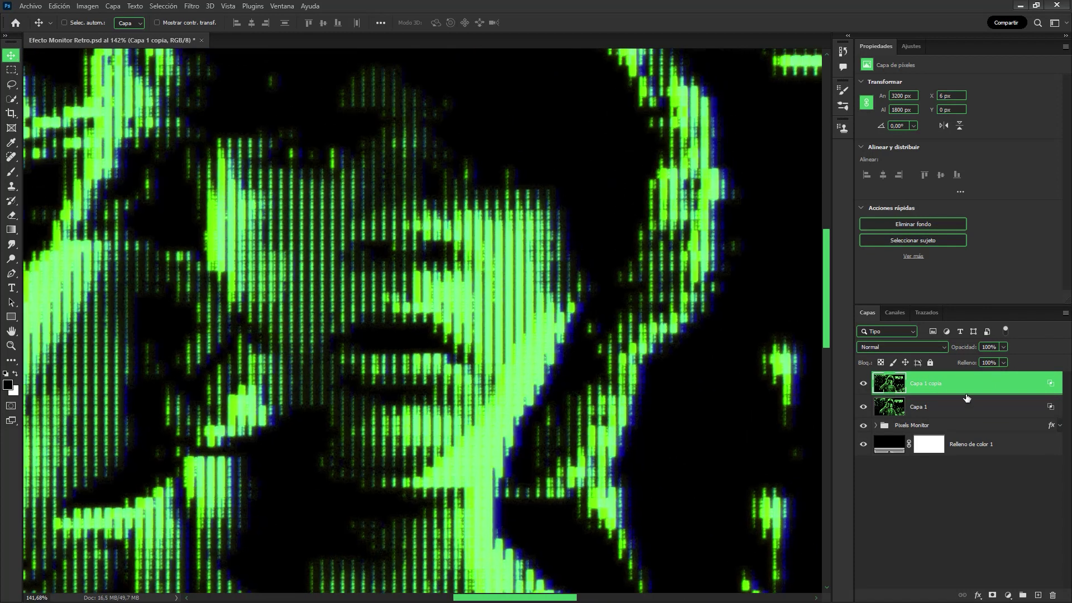
pyautogui.click(958, 406)
pyautogui.press('Right')
pyautogui.press('Right')
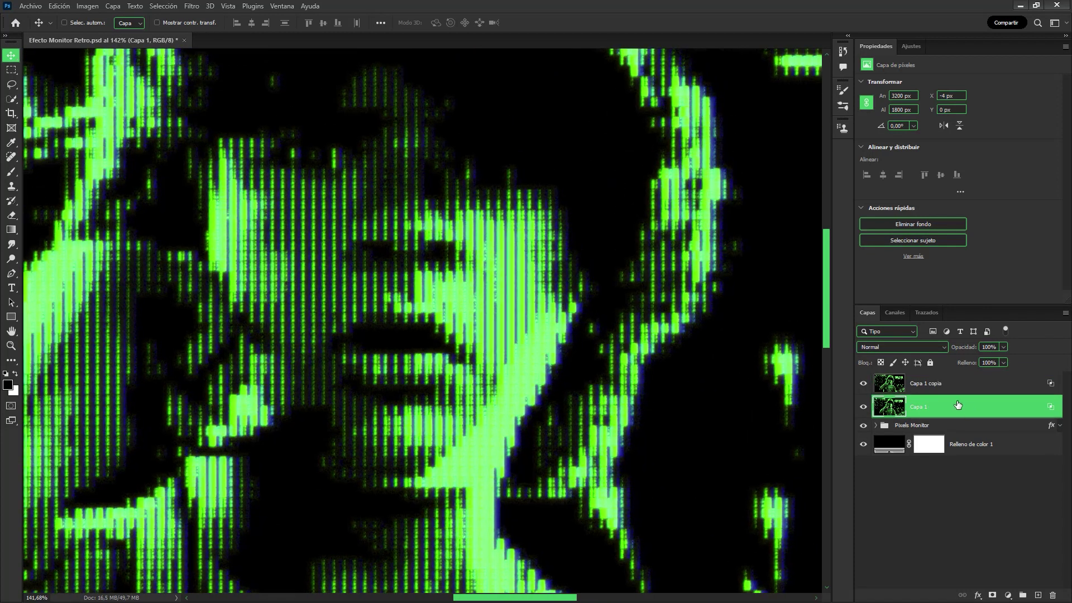
pyautogui.hotkey('ctrl', '0')
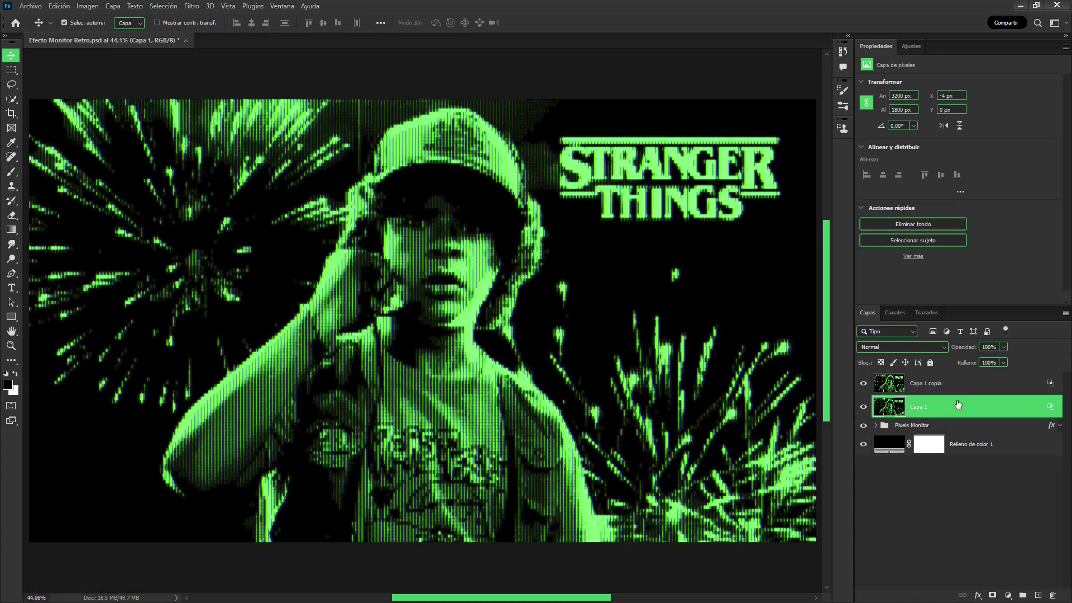
# Step: Group both offset layers into a group named 'RGB' and hide it to compare
pyautogui.keyDown('ctrl'); pyautogui.click(988, 386); pyautogui.keyUp('ctrl')
pyautogui.hotkey('ctrl', 'g')
pyautogui.doubleClick(903, 379)
pyautogui.write('RGB')
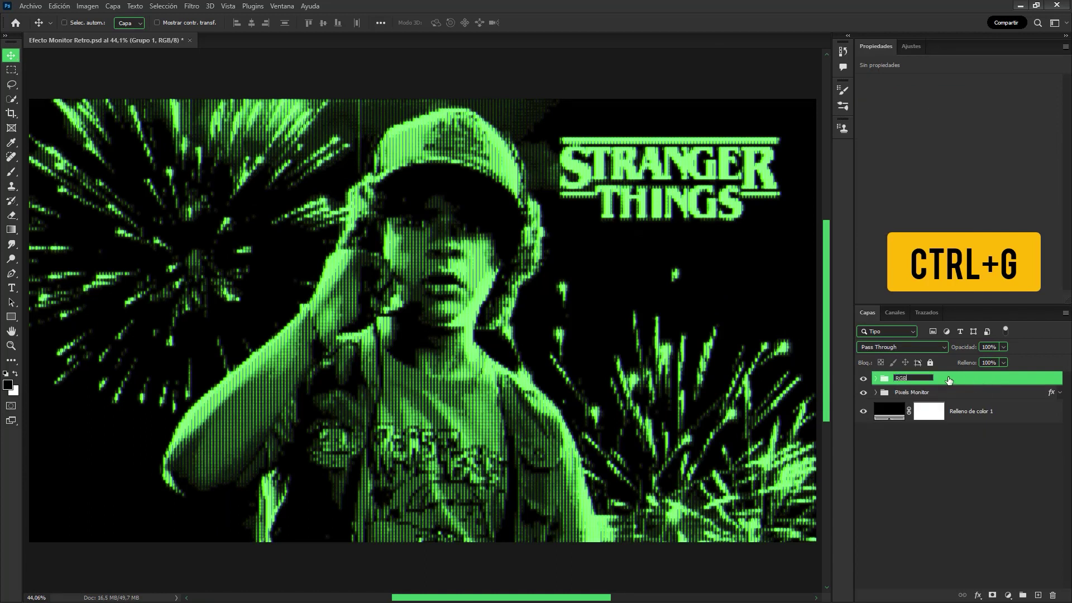
pyautogui.press('Return')
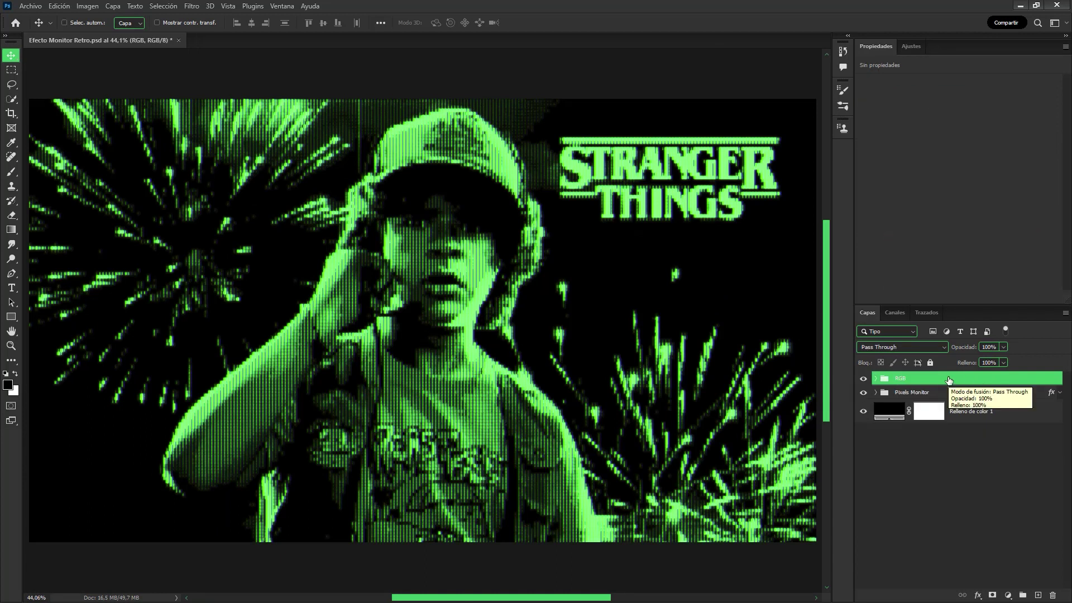
pyautogui.press('ctrl')
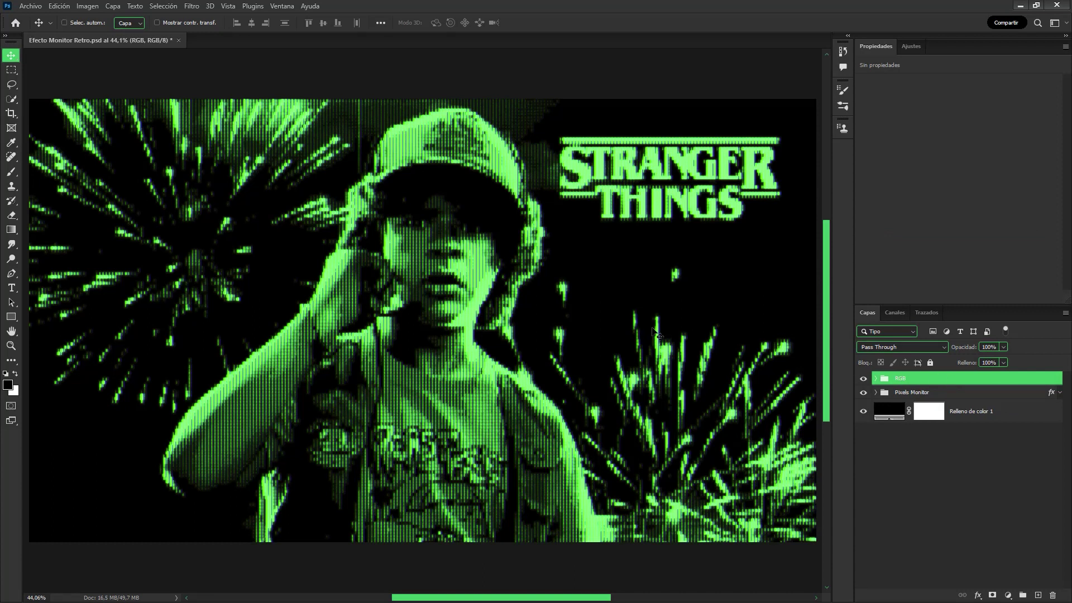
pyautogui.scroll(1, 655, 332)
pyautogui.moveTo(567, 332); pyautogui.dragTo(582, 329)
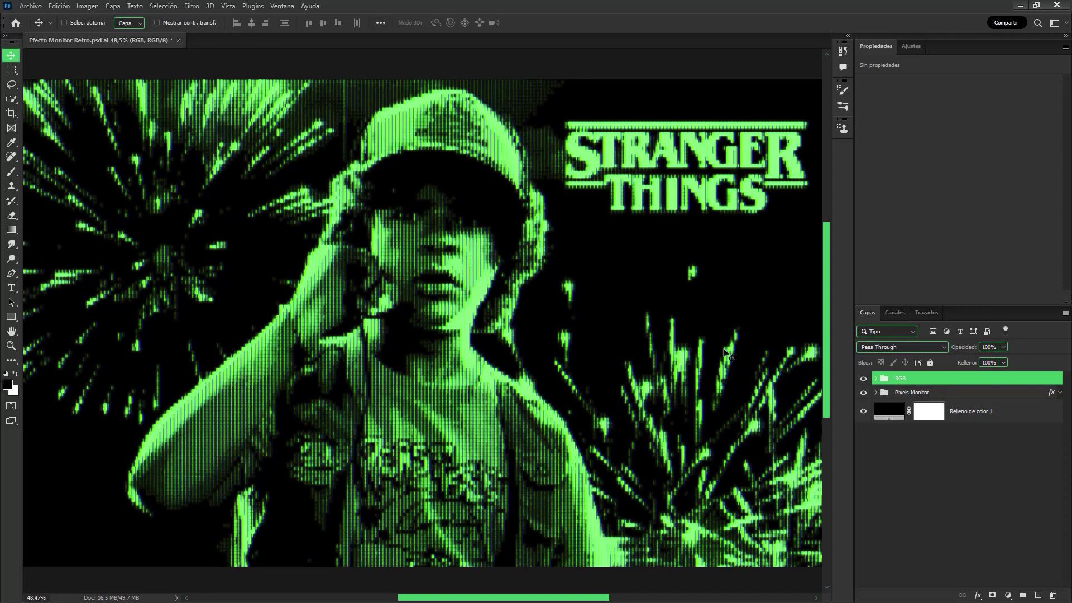
pyautogui.click(864, 379)
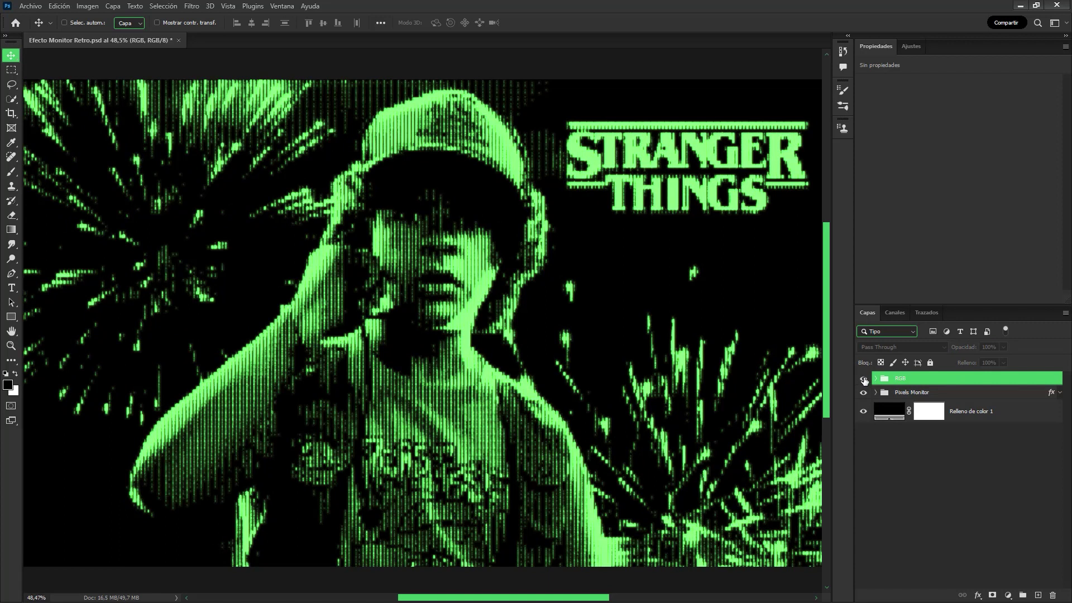
# Step: Turn the RGB group's visibility back on and deselect it
pyautogui.click(864, 379)
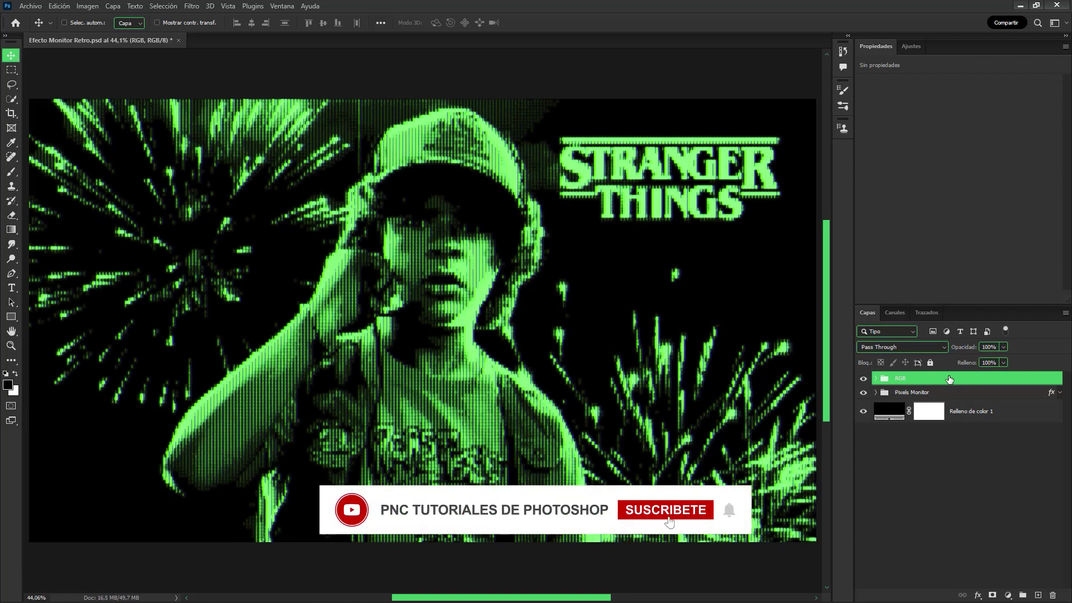
pyautogui.click(942, 451)
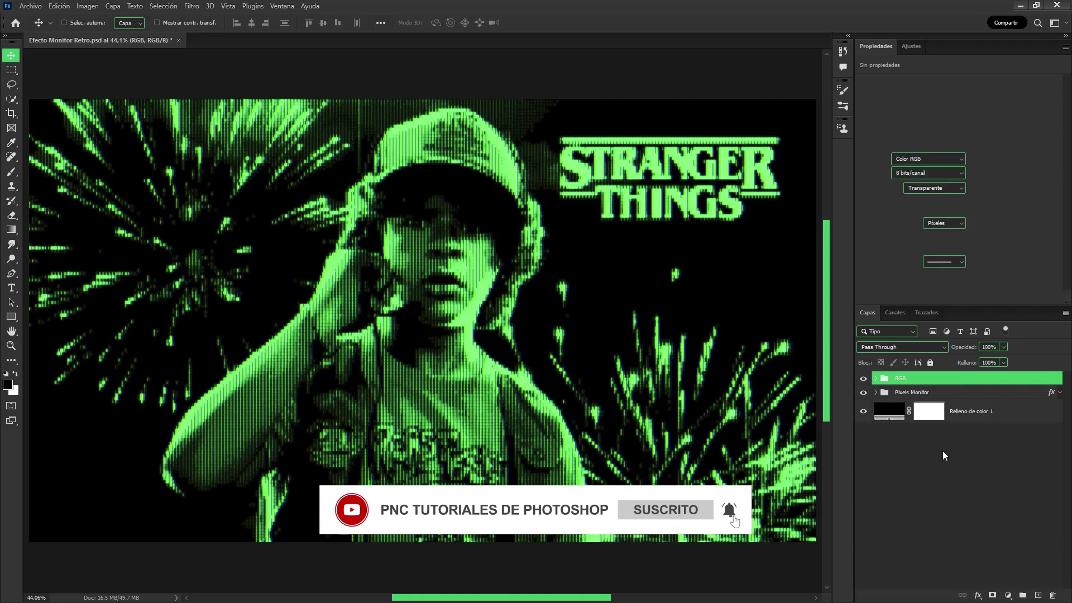